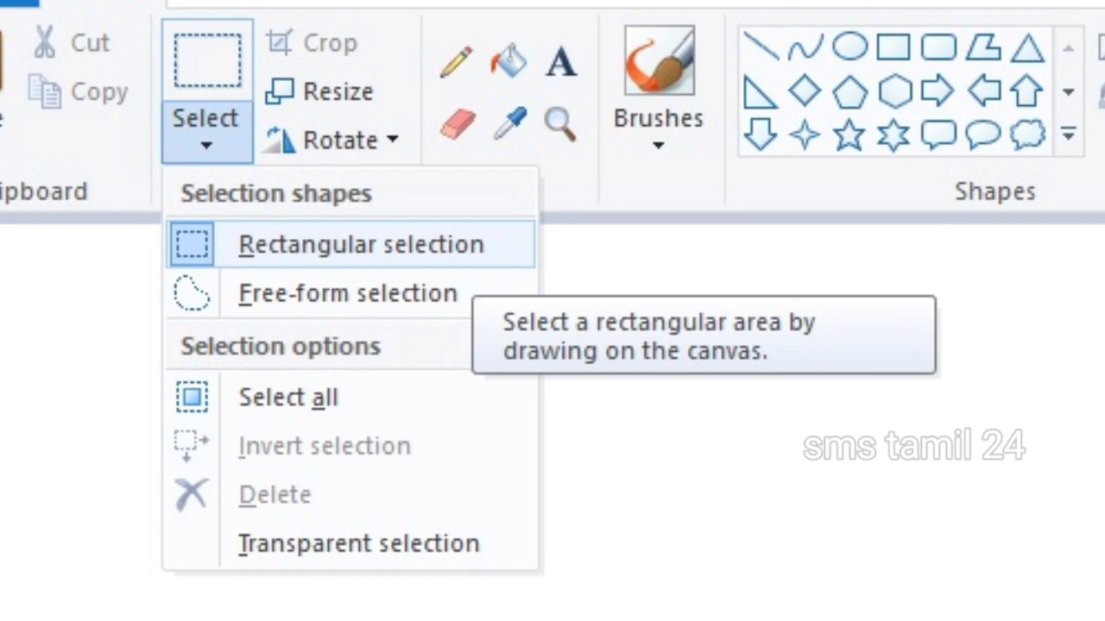
Select a rectangular area of about 789 × 905 px around the yellow flower and move it onto the blank white area
{"action": "left_click", "coordinate": [361, 244]}
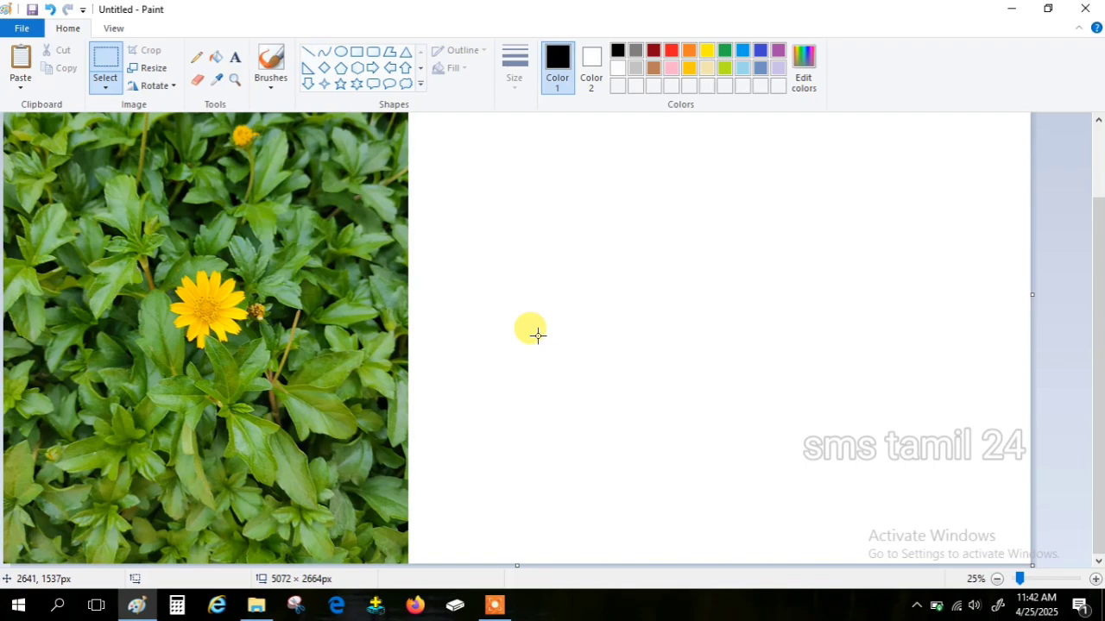
{"action": "left_click", "coordinate": [107, 86]}
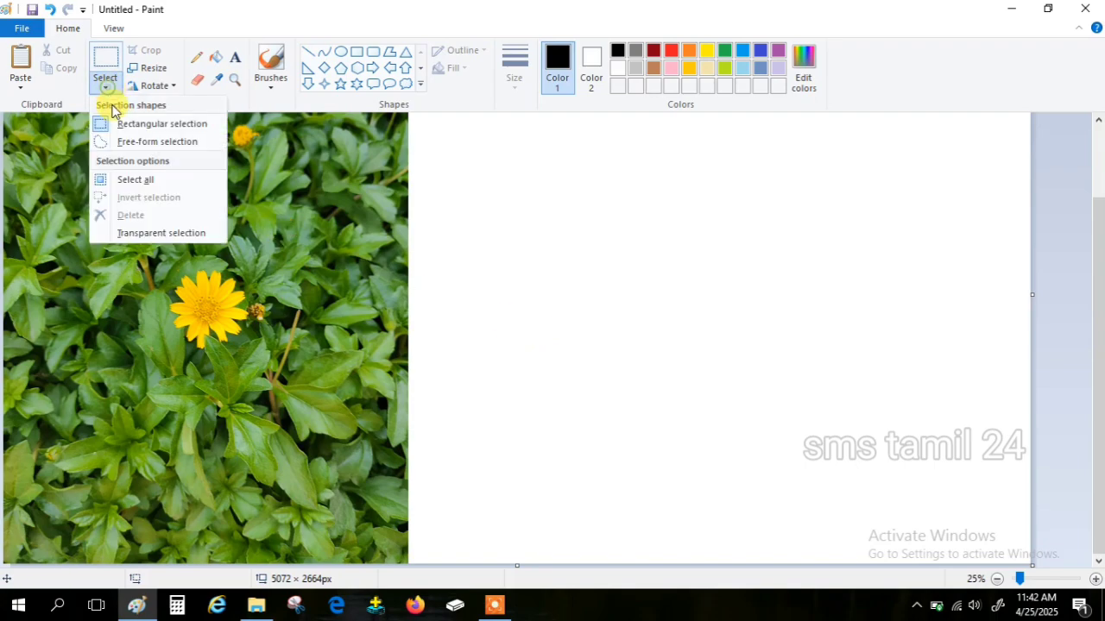
{"action": "left_click", "coordinate": [121, 125]}
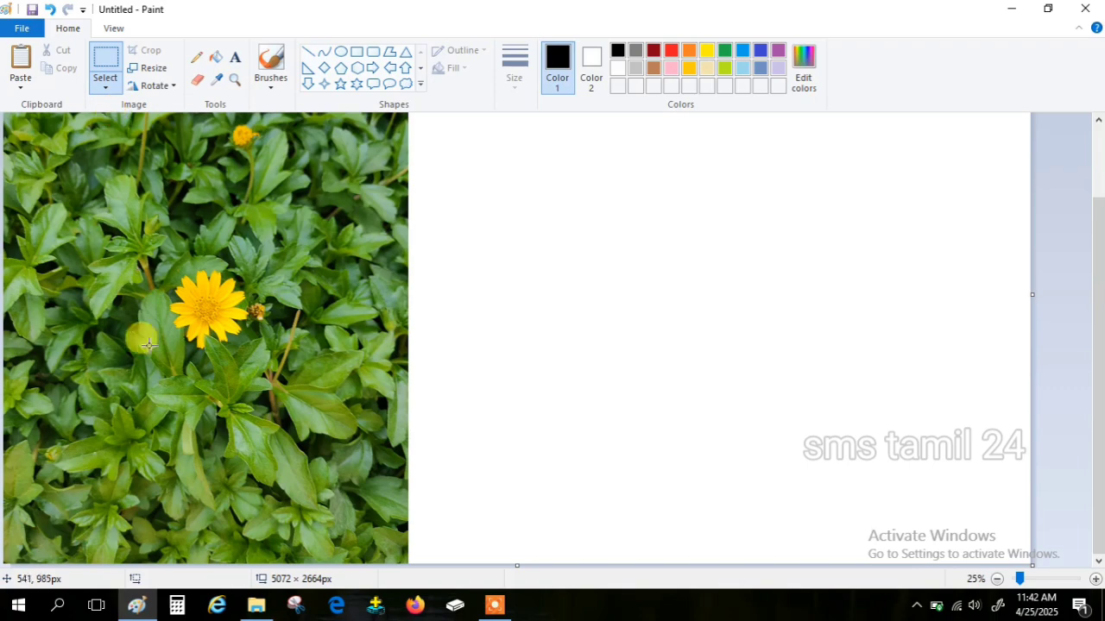
{"action": "left_click_drag", "start_coordinate": [145, 240], "coordinate": [304, 422]}
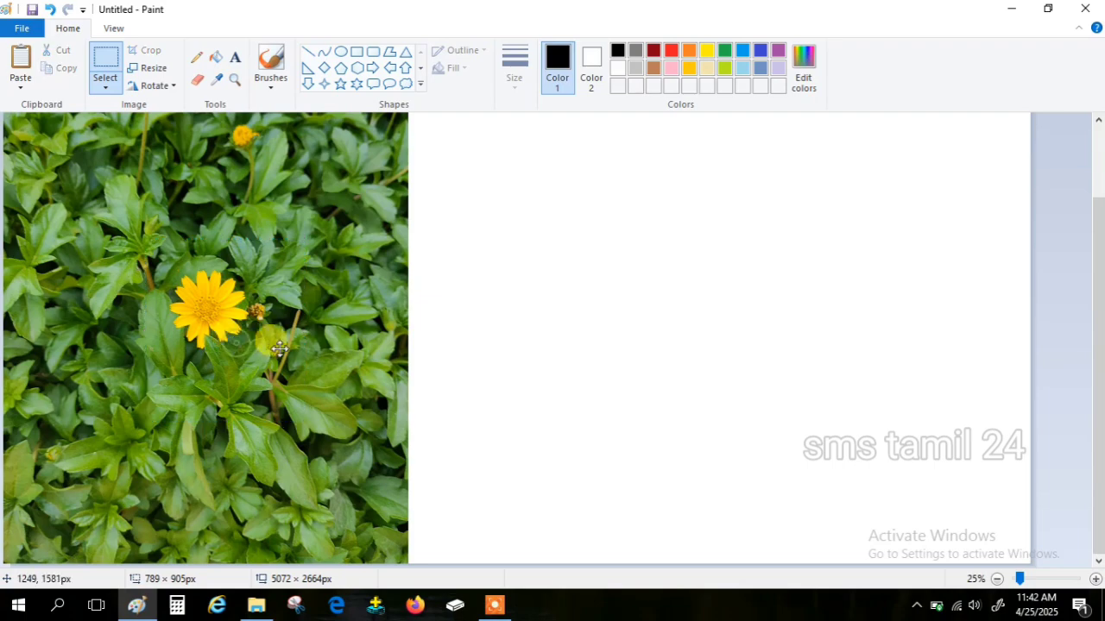
{"action": "left_click_drag", "start_coordinate": [237, 348], "coordinate": [538, 347]}
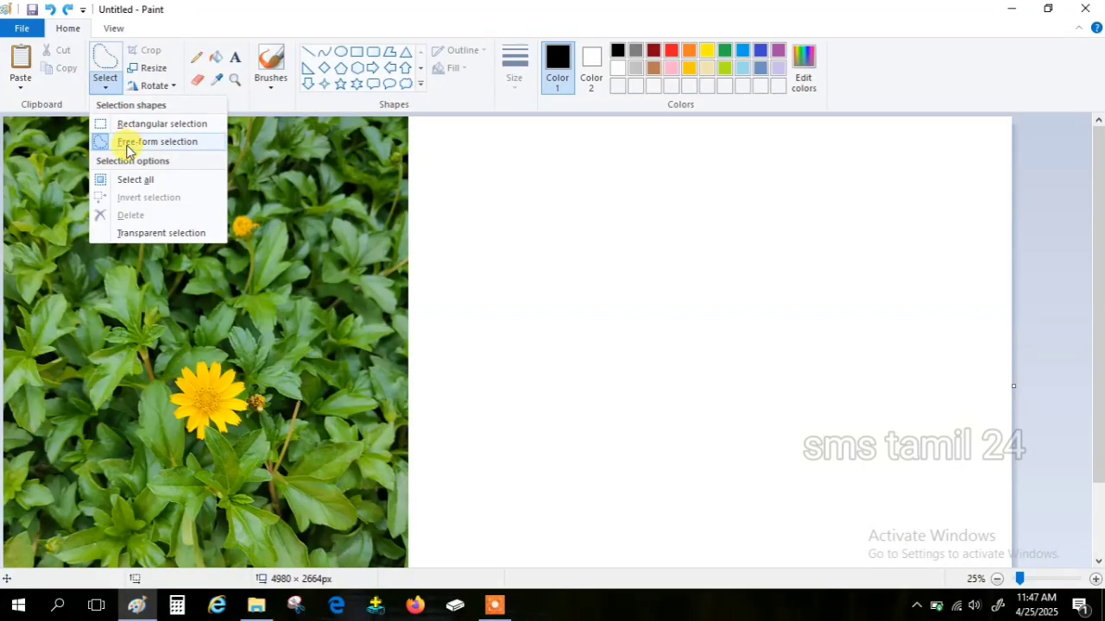
Outline the yellow flower with a free-form selection, move it onto the blank white area, and undo the move
{"action": "left_click", "coordinate": [127, 145]}
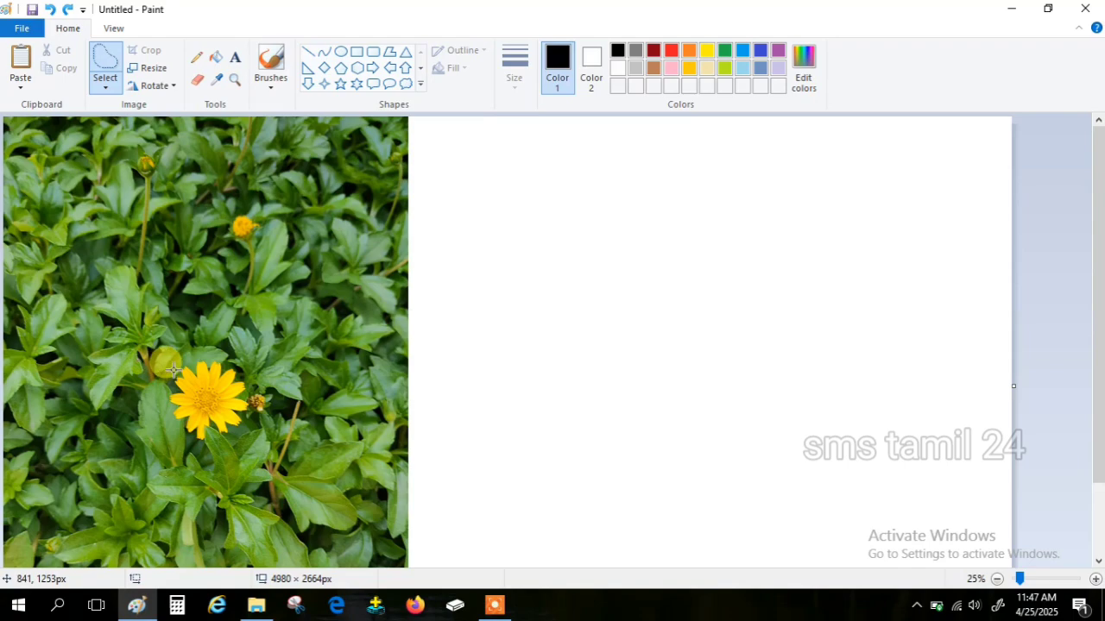
{"action": "mouse_move", "coordinate": [161, 369]}
{"action": "left_mouse_down"}
{"action": "mouse_move", "coordinate": [170, 362]}
{"action": "mouse_move", "coordinate": [268, 384]}
{"action": "mouse_move", "coordinate": [183, 455]}
{"action": "mouse_move", "coordinate": [147, 389]}
{"action": "mouse_move", "coordinate": [151, 358]}
{"action": "mouse_move", "coordinate": [163, 371]}
{"action": "left_mouse_up"}
{"action": "left_click_drag", "start_coordinate": [266, 371], "coordinate": [675, 316]}
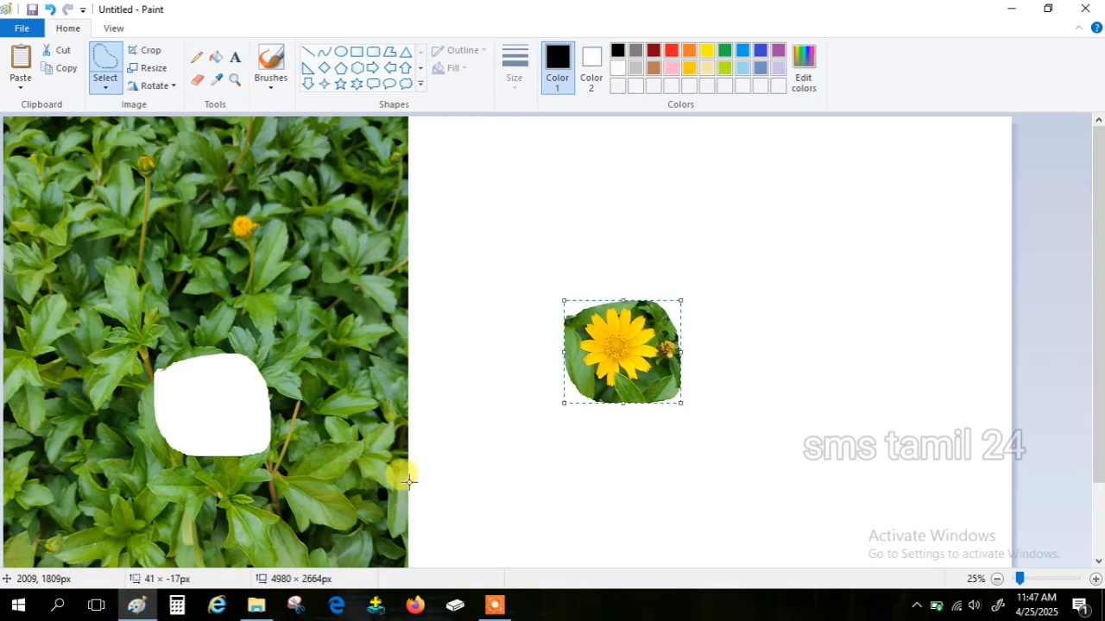
{"action": "left_click", "coordinate": [50, 10]}
Outline a larger area around the yellow flower with a free-form selection and move it onto the blank white area
{"action": "left_click", "coordinate": [104, 85]}
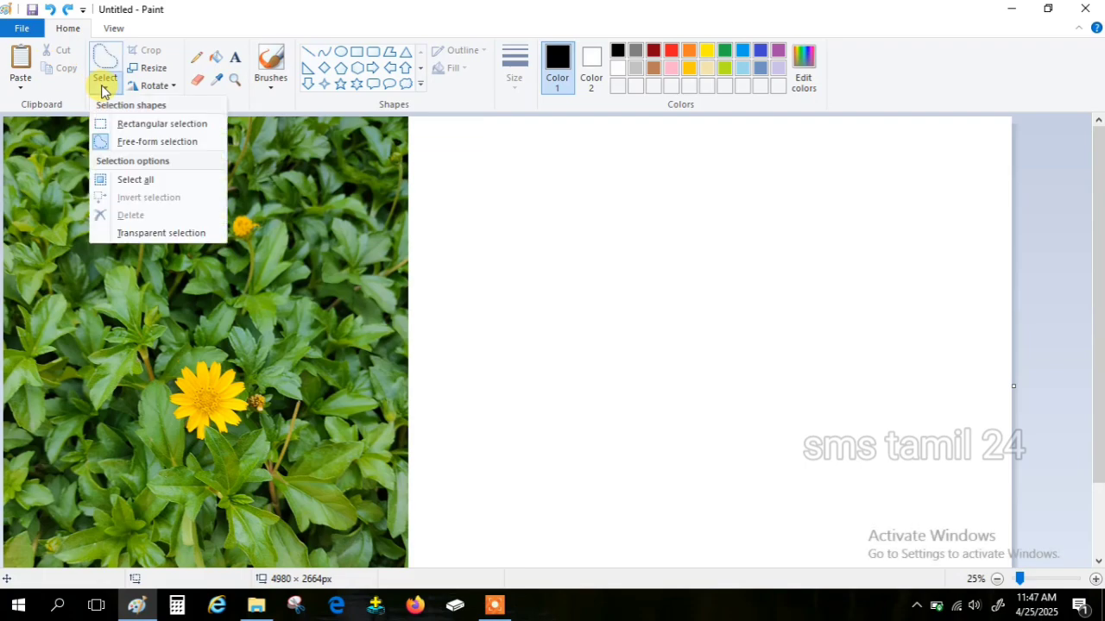
{"action": "left_click", "coordinate": [119, 144]}
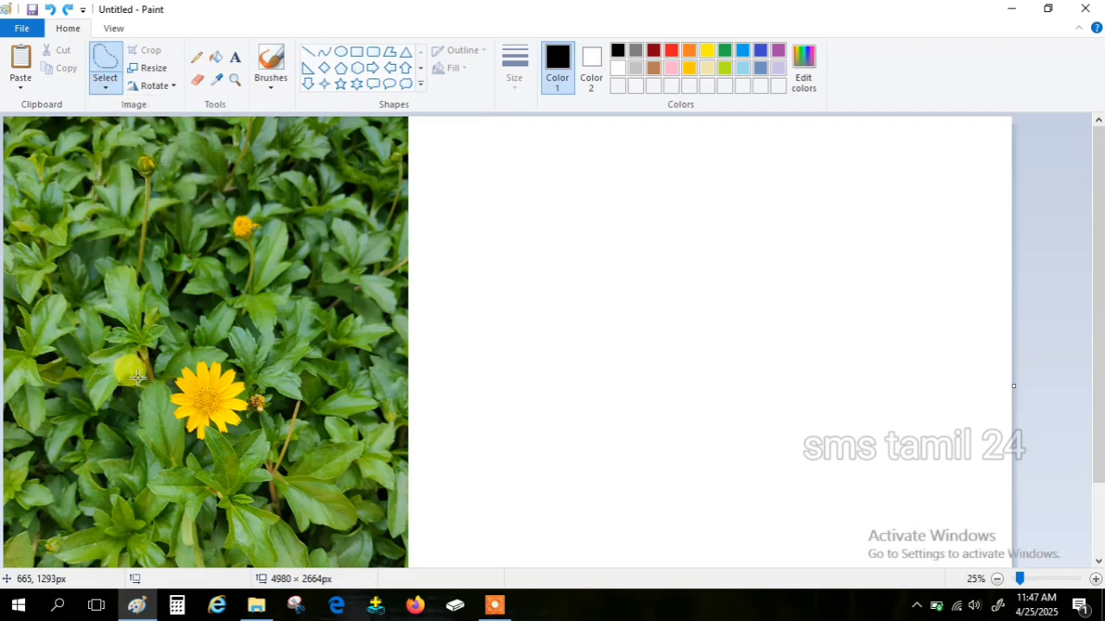
{"action": "mouse_move", "coordinate": [97, 399]}
{"action": "left_mouse_down"}
{"action": "mouse_move", "coordinate": [179, 318]}
{"action": "mouse_move", "coordinate": [270, 403]}
{"action": "mouse_move", "coordinate": [288, 446]}
{"action": "mouse_move", "coordinate": [83, 448]}
{"action": "mouse_move", "coordinate": [91, 389]}
{"action": "mouse_move", "coordinate": [98, 399]}
{"action": "left_mouse_up"}
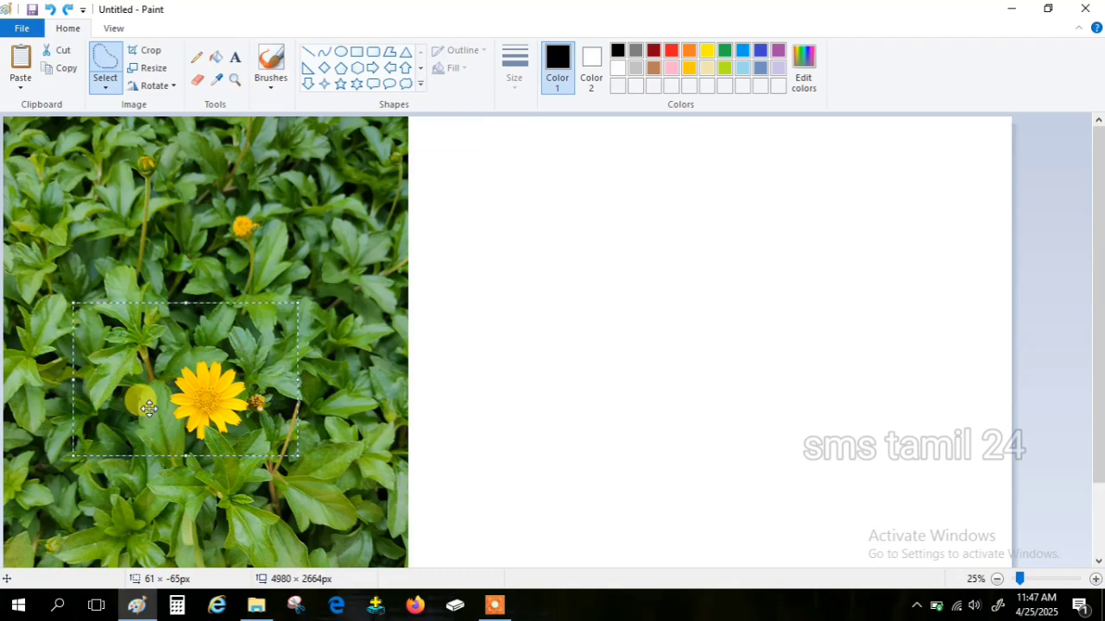
{"action": "left_click_drag", "start_coordinate": [529, 386], "coordinate": [699, 384]}
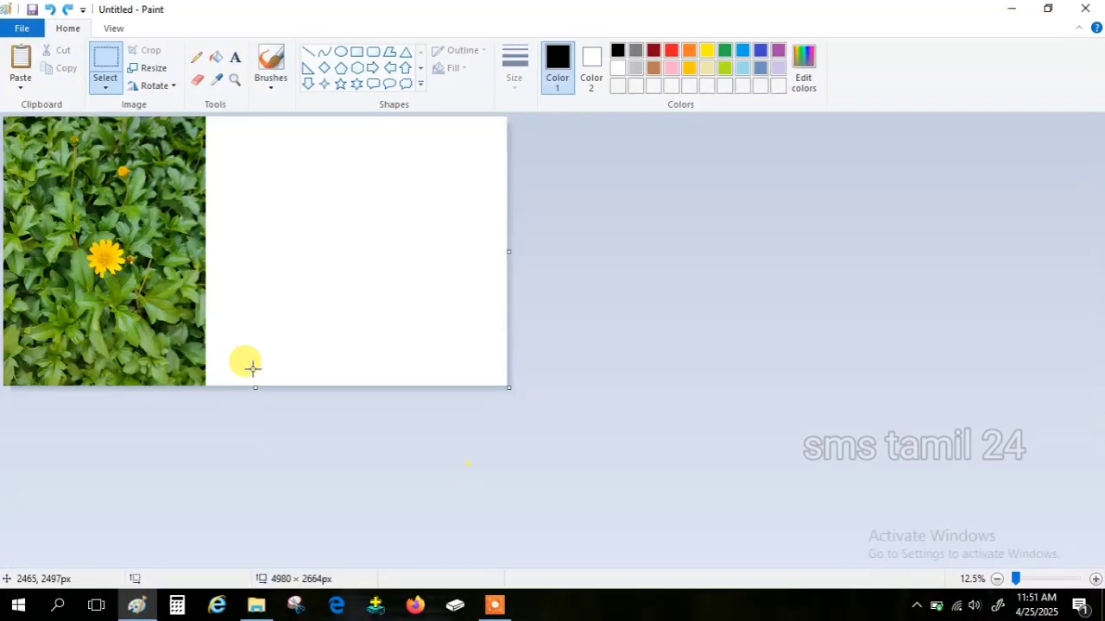
Select the entire canvas and move its content across to the right and back toward the upper-left corner
{"action": "left_click", "coordinate": [111, 93]}
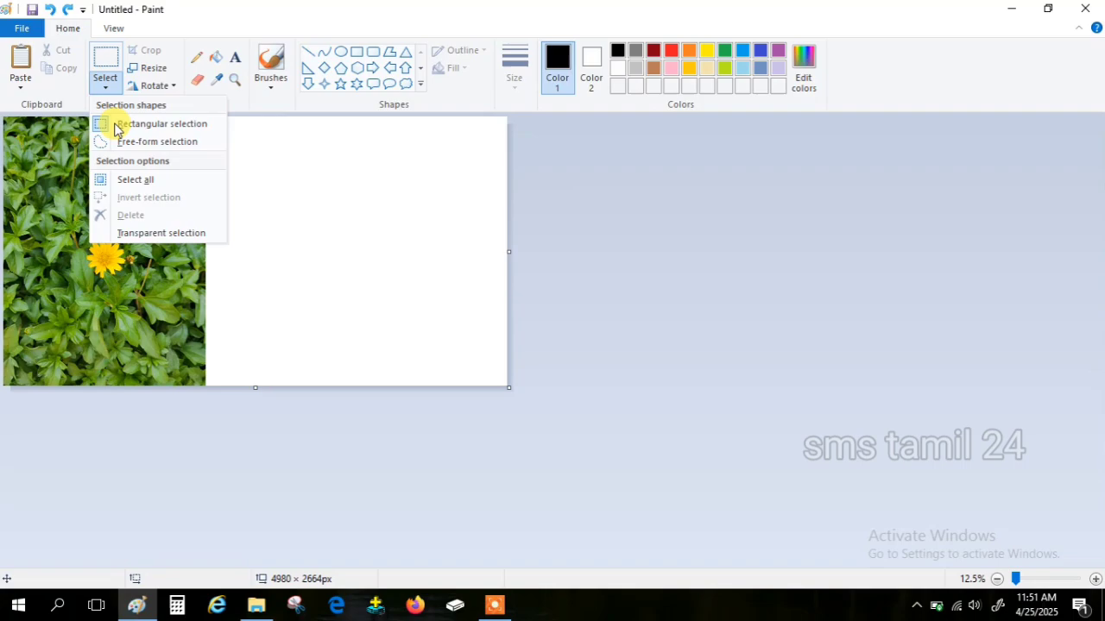
{"action": "left_click", "coordinate": [133, 182]}
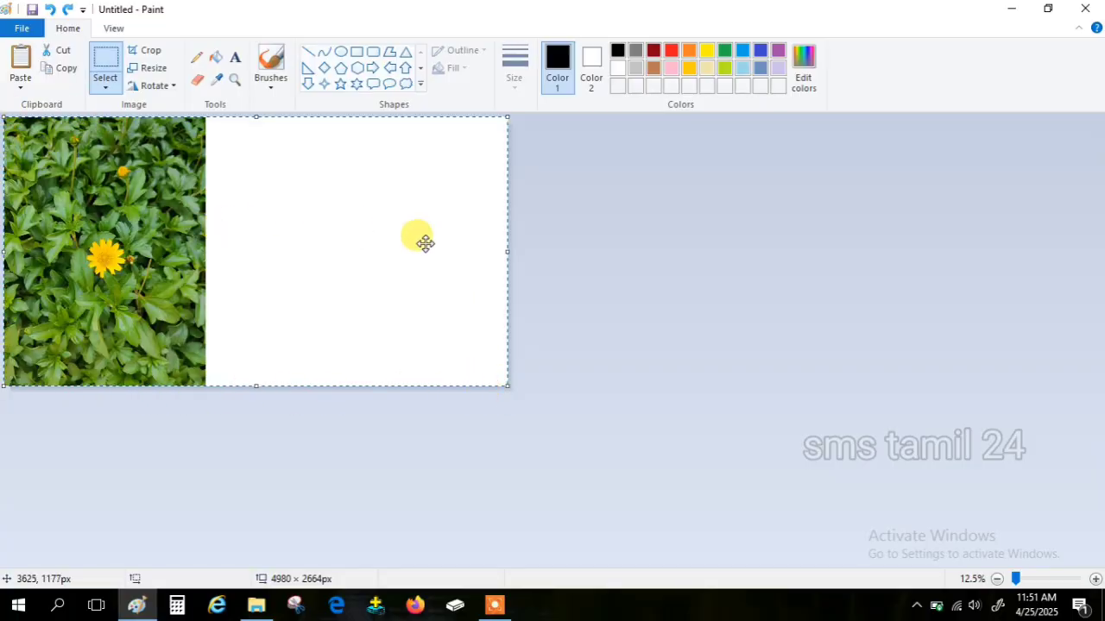
{"action": "left_click_drag", "start_coordinate": [424, 243], "coordinate": [592, 260]}
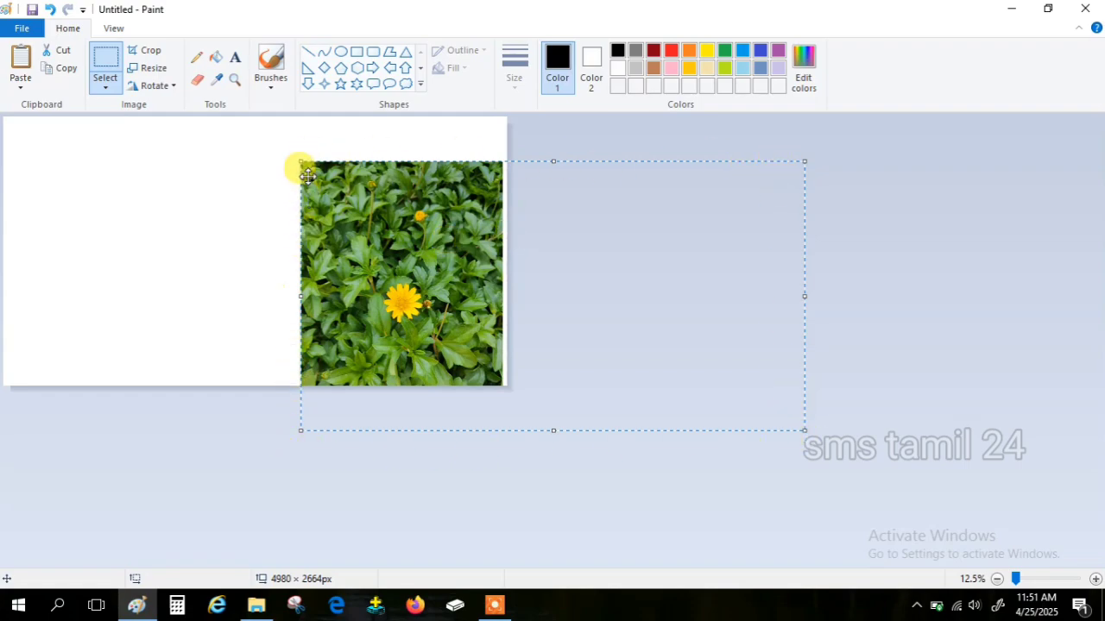
{"action": "left_click", "coordinate": [290, 231]}
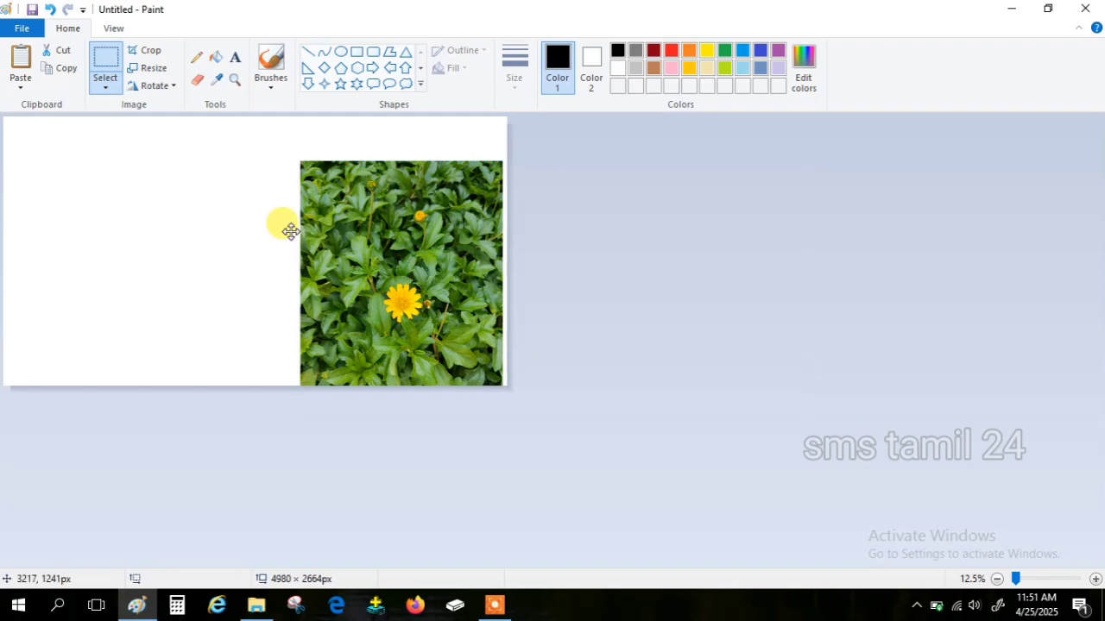
{"action": "left_click_drag", "start_coordinate": [291, 231], "coordinate": [186, 199]}
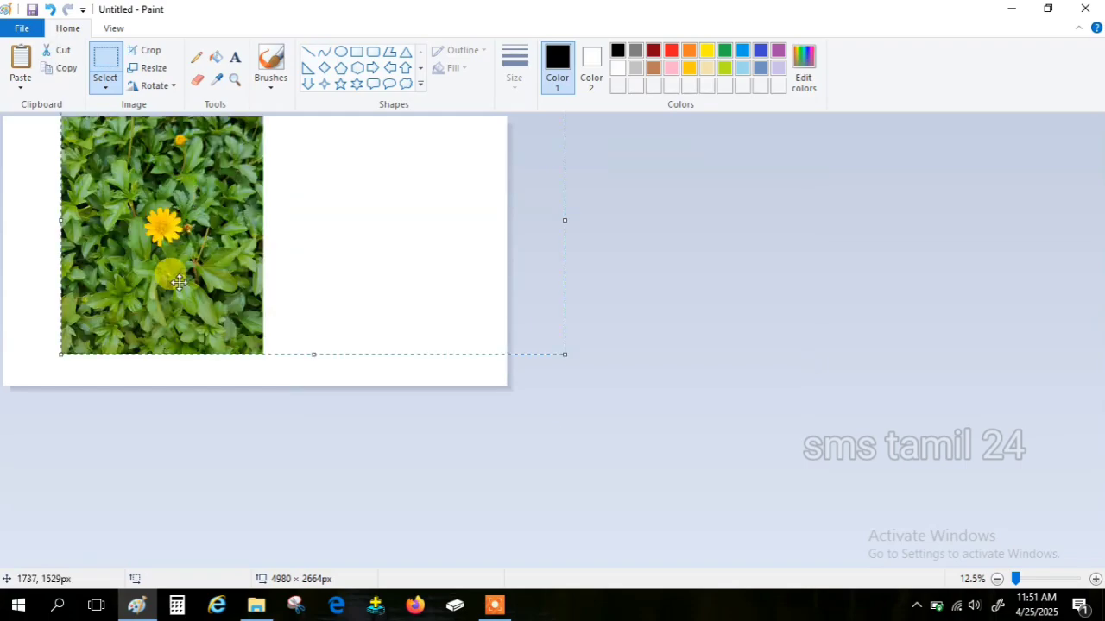
{"action": "left_click_drag", "start_coordinate": [178, 283], "coordinate": [102, 205]}
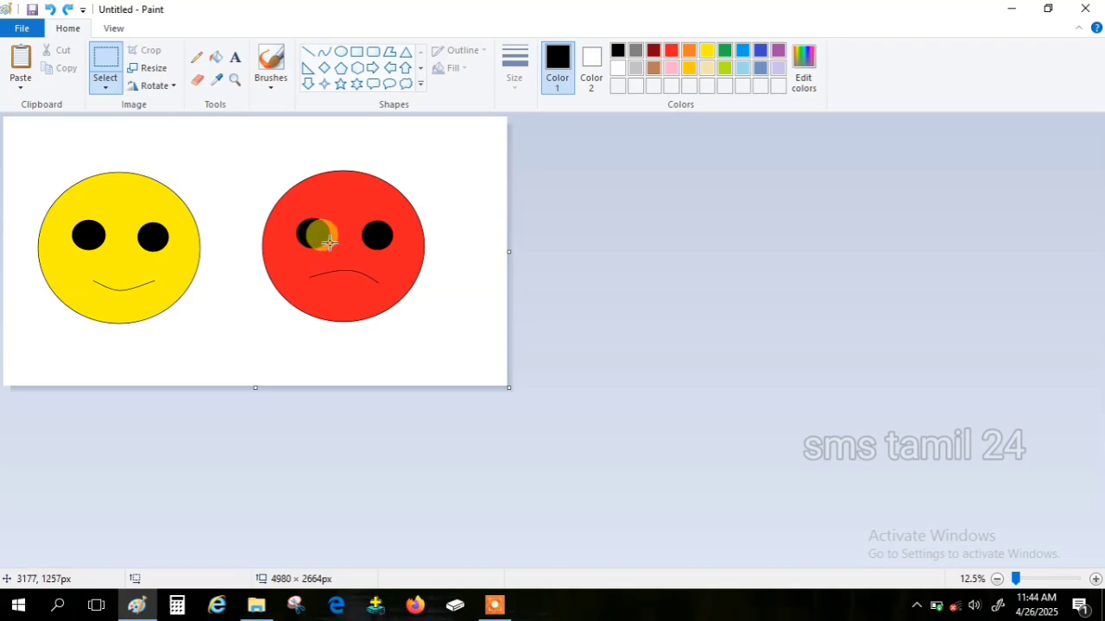
Select a rectangular area of about 1809 × 1705 px around the red sad face and delete it
{"action": "left_click", "coordinate": [107, 86]}
{"action": "left_click", "coordinate": [120, 124]}
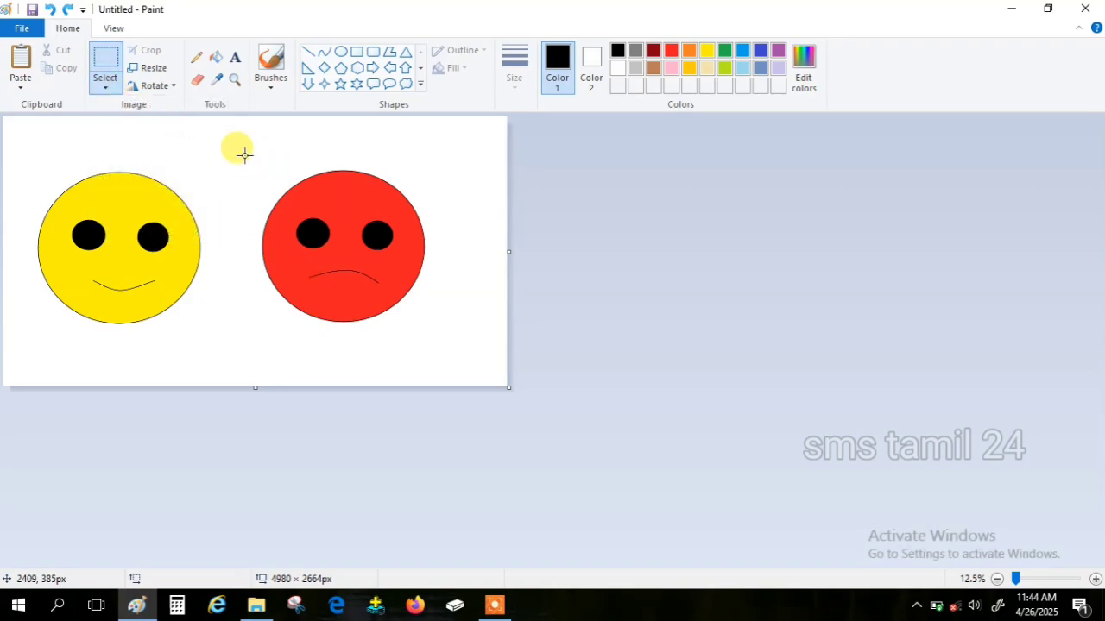
{"action": "left_click_drag", "start_coordinate": [255, 162], "coordinate": [438, 334]}
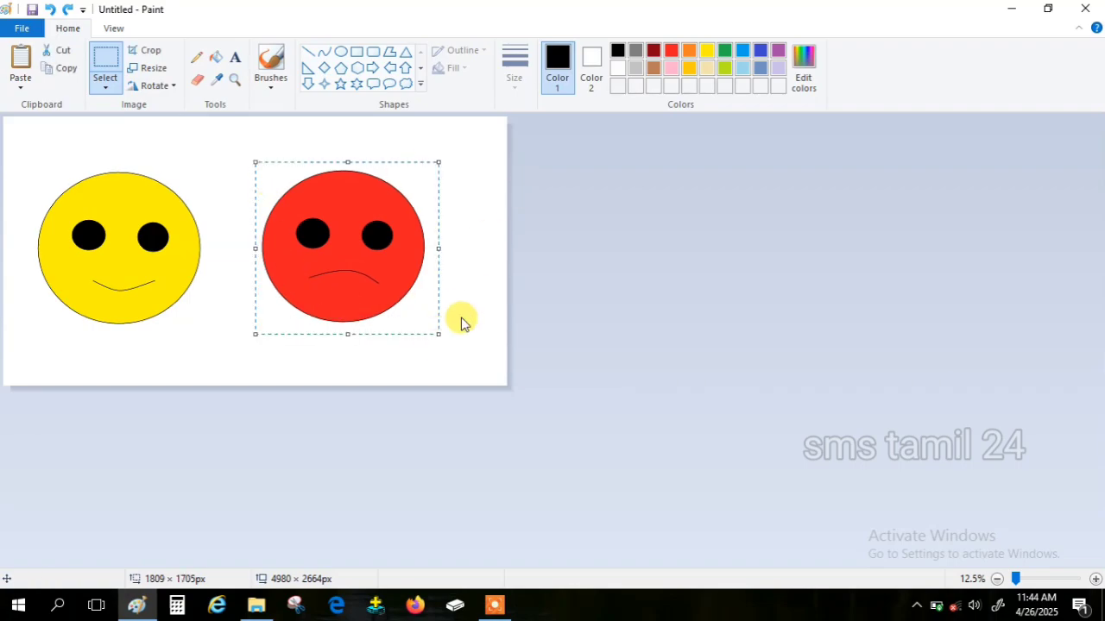
{"action": "left_click", "coordinate": [101, 95]}
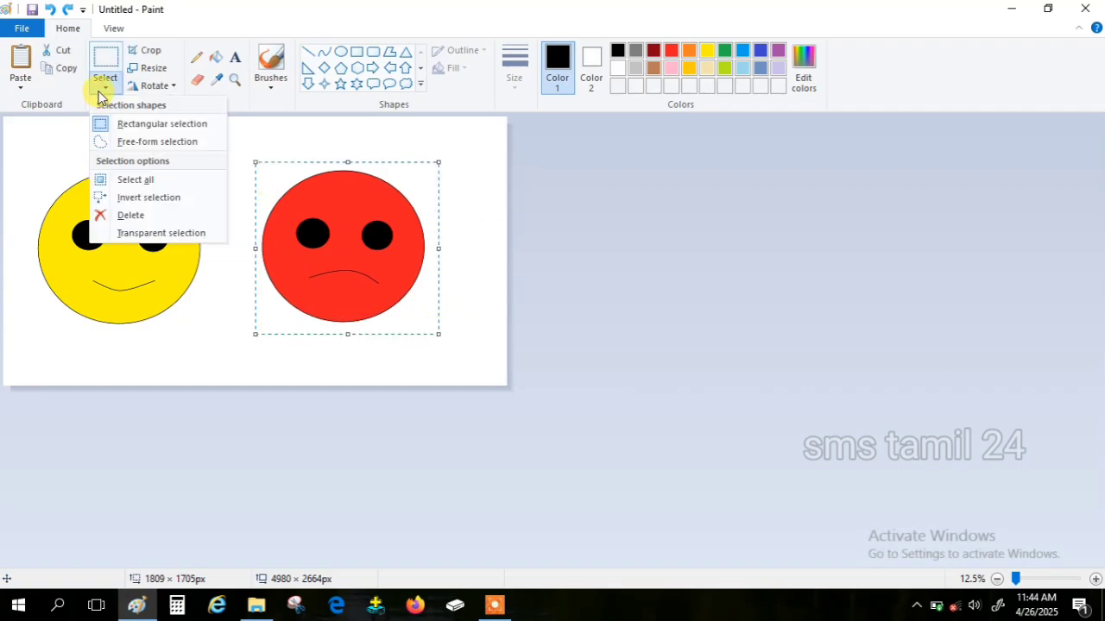
{"action": "left_click", "coordinate": [128, 217]}
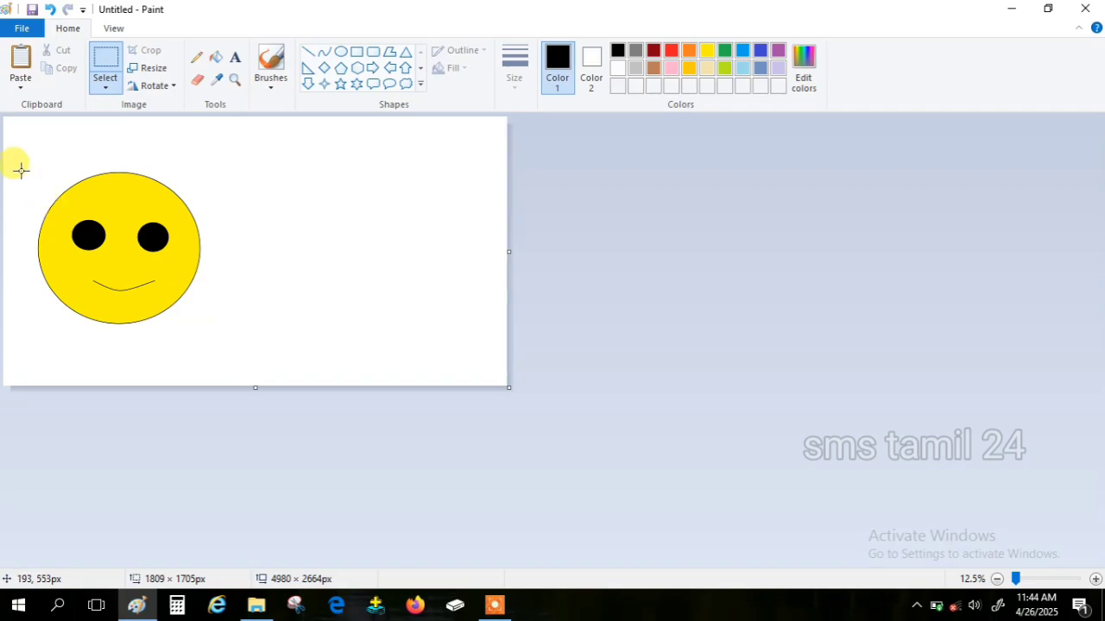
Select a rectangular area of about 1953 × 1769 px around the yellow smiley face and delete it
{"action": "left_click_drag", "start_coordinate": [20, 164], "coordinate": [217, 342]}
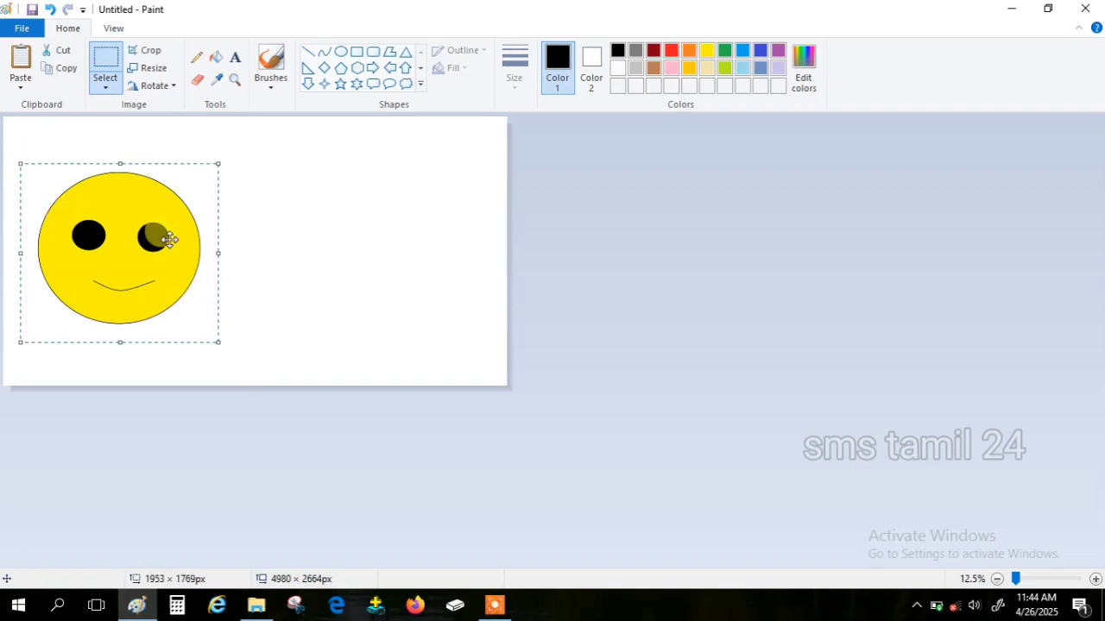
{"action": "right_click", "coordinate": [168, 218]}
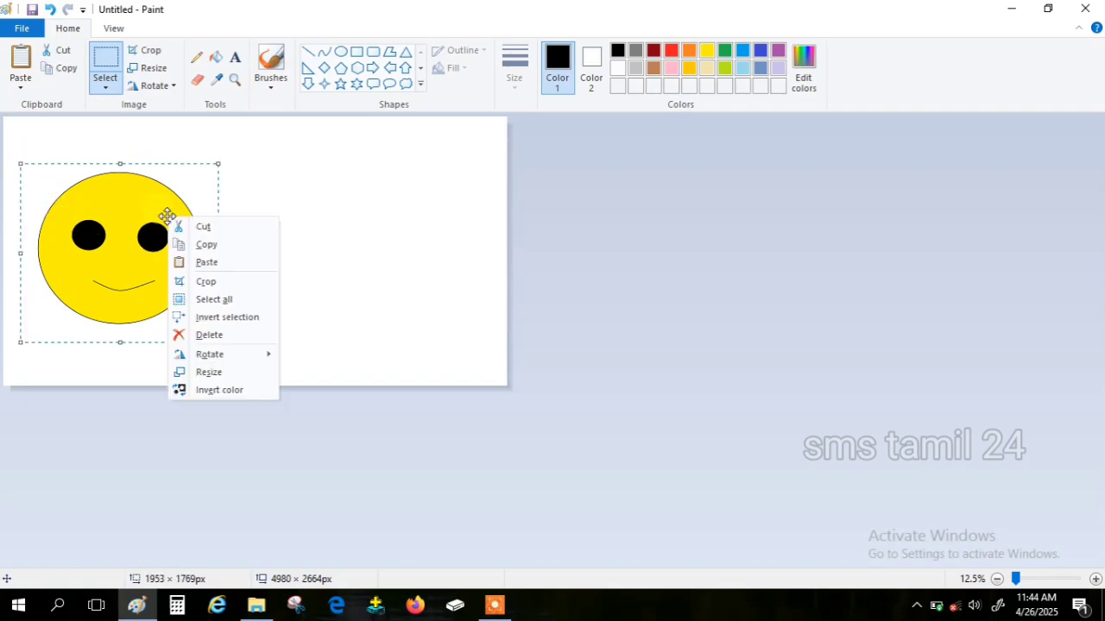
{"action": "left_click", "coordinate": [219, 336]}
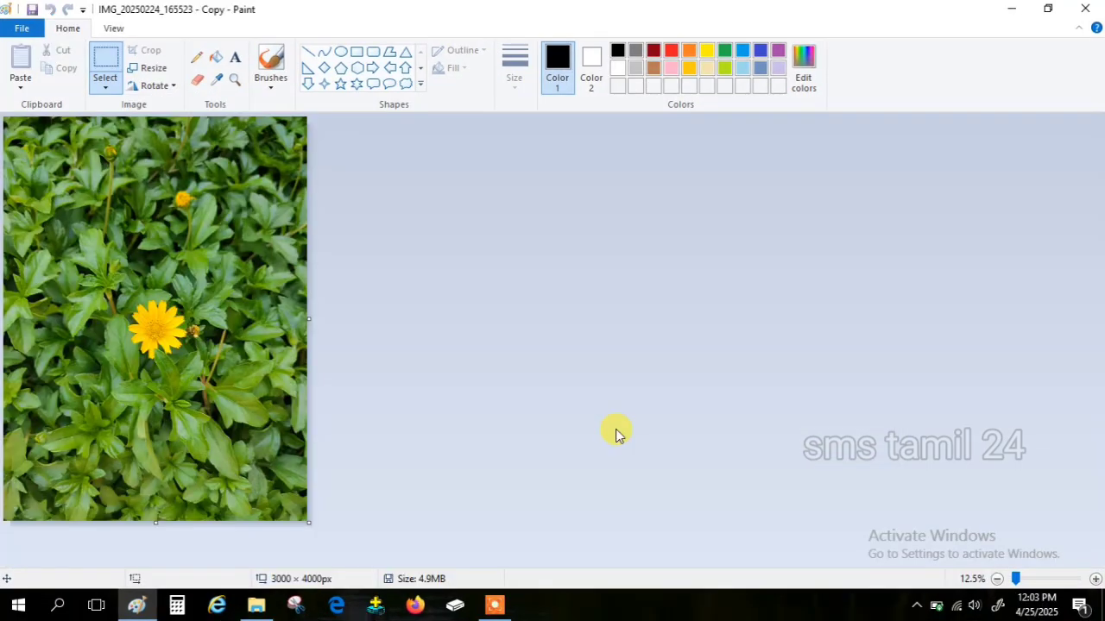
Select a rectangular area of about 985 × 1121 px around the yellow flower, invert the selection, and delete everything outside that area
{"action": "left_click", "coordinate": [106, 90]}
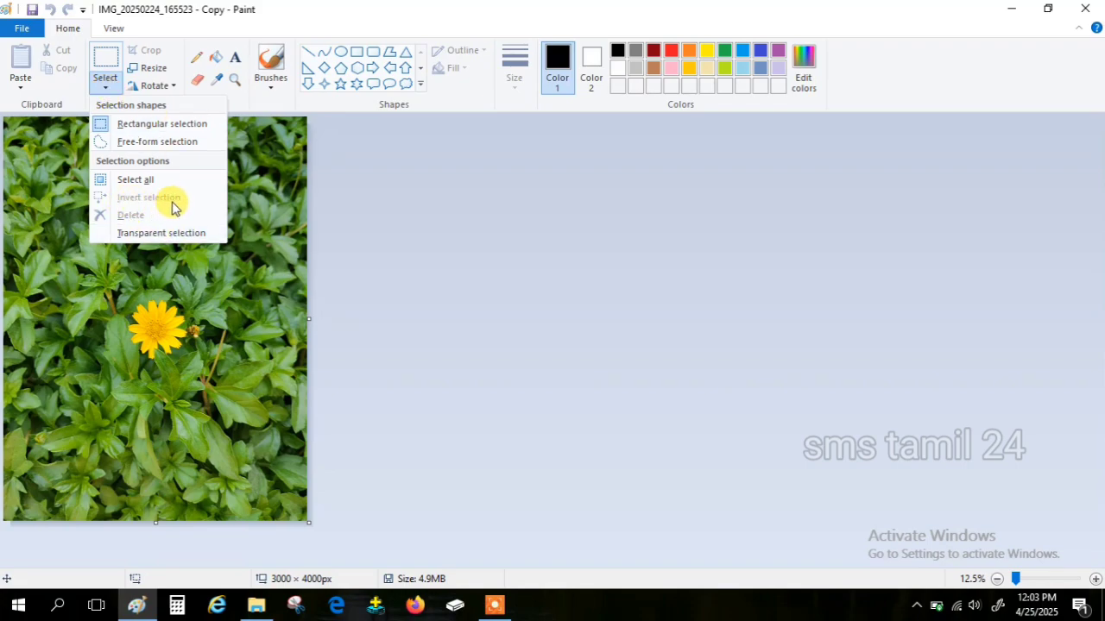
{"action": "left_click", "coordinate": [148, 130]}
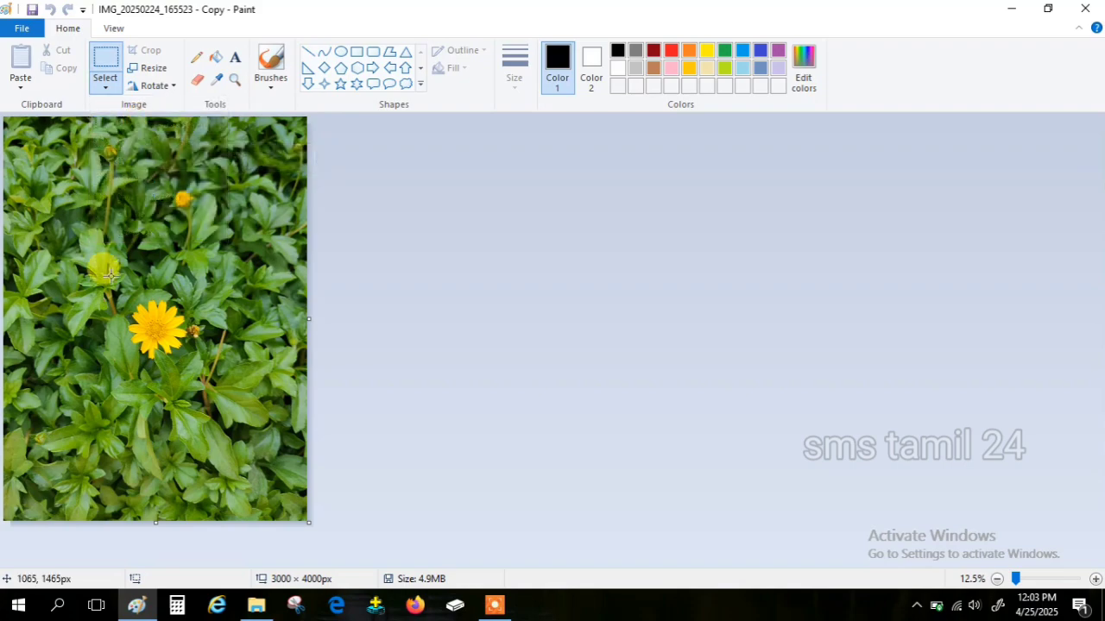
{"action": "left_click_drag", "start_coordinate": [111, 271], "coordinate": [214, 388]}
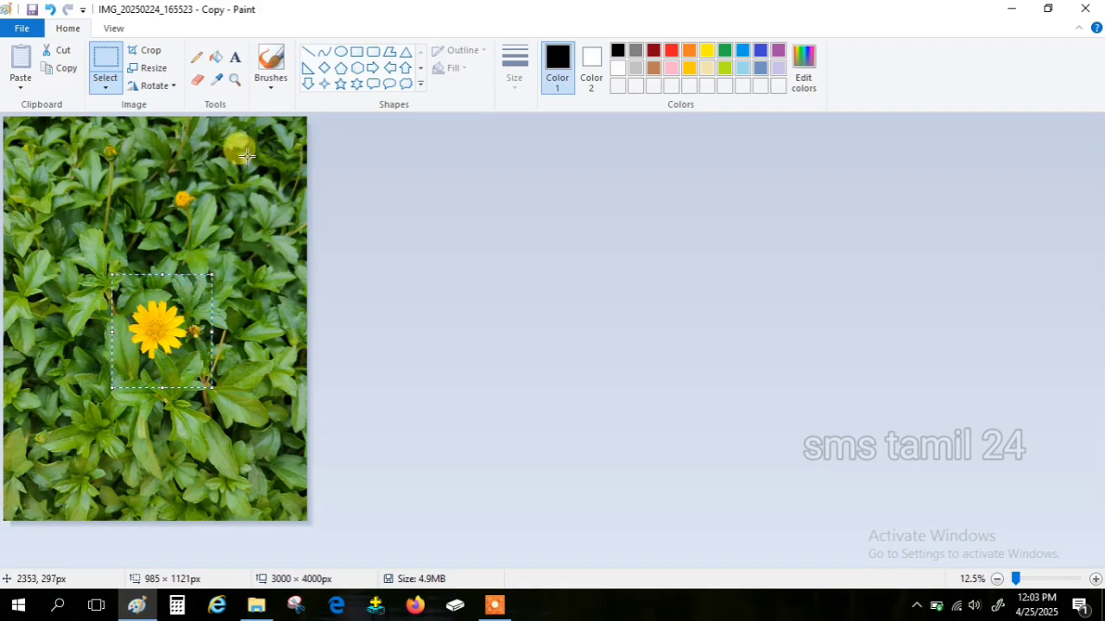
{"action": "left_click", "coordinate": [108, 86]}
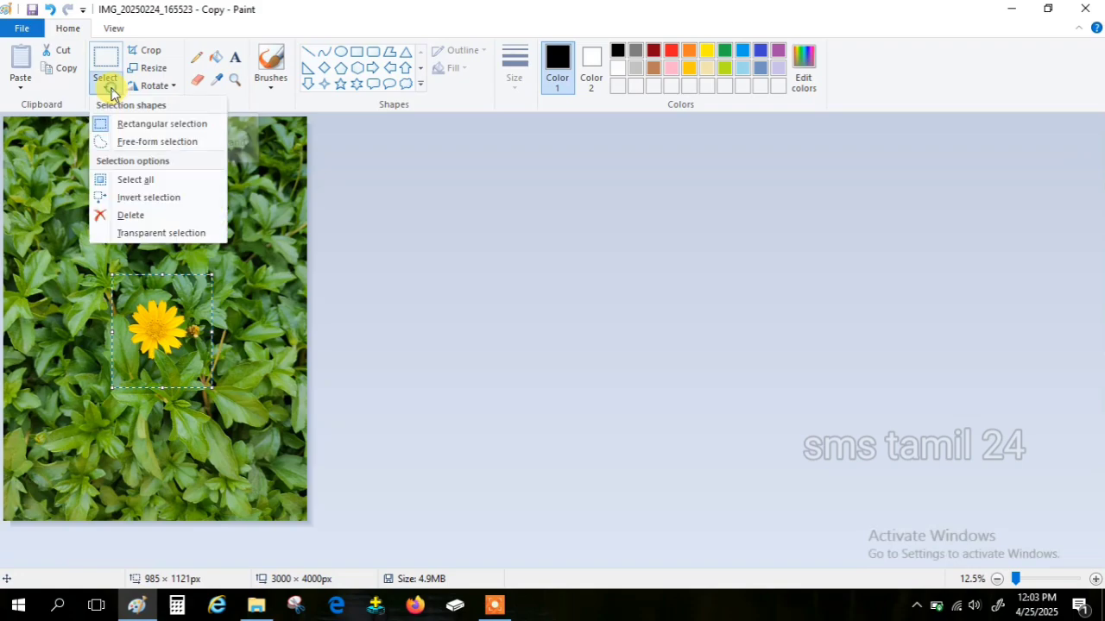
{"action": "left_click", "coordinate": [120, 197]}
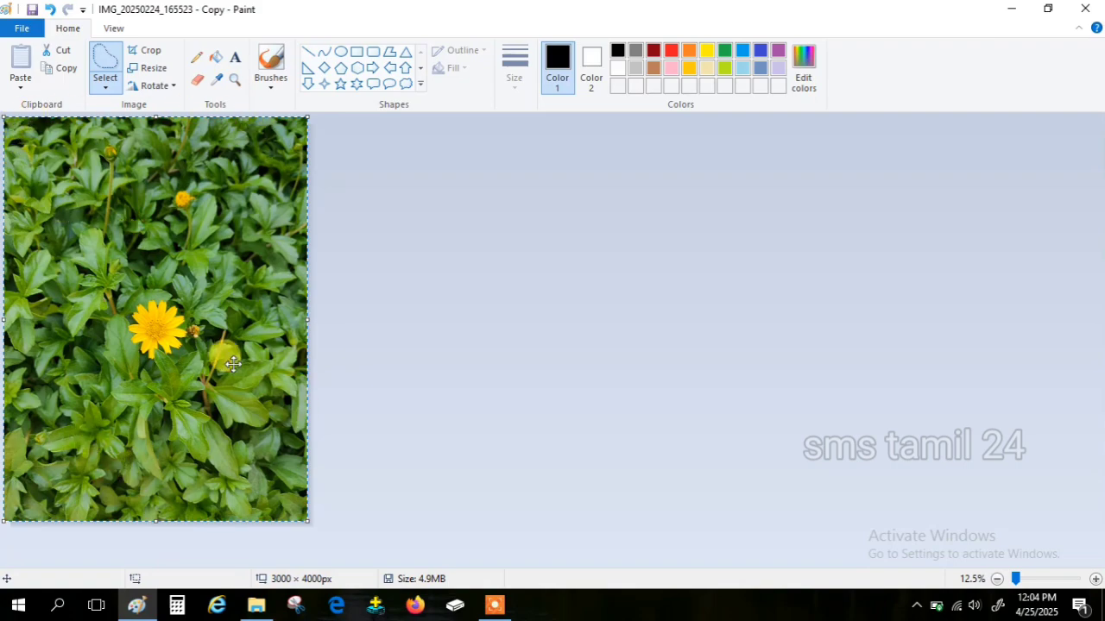
{"action": "right_click", "coordinate": [247, 231]}
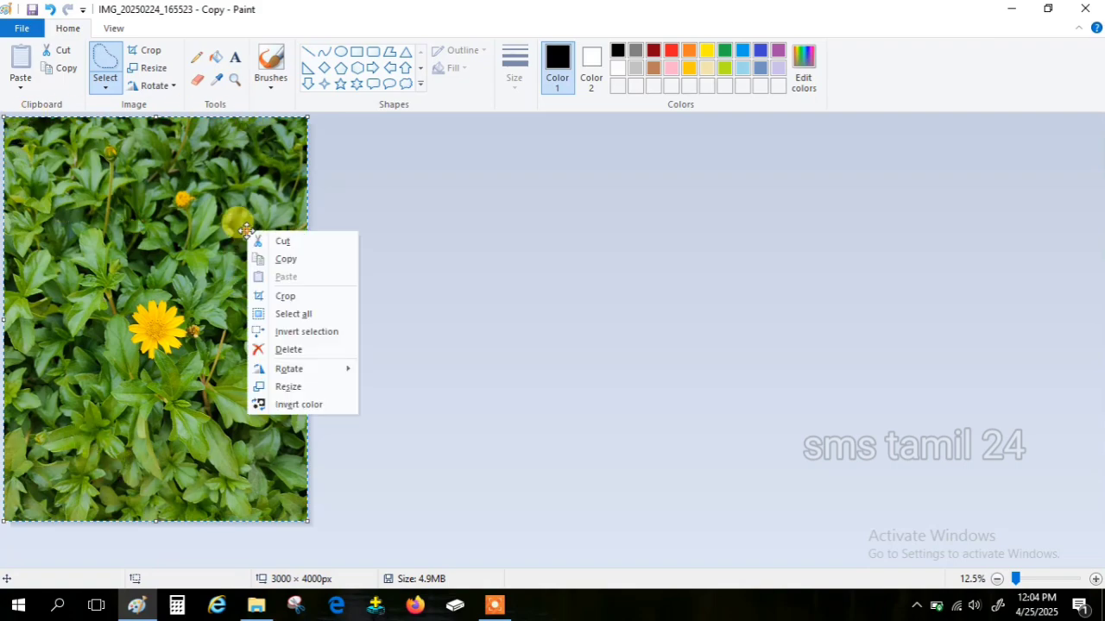
{"action": "left_click", "coordinate": [288, 351]}
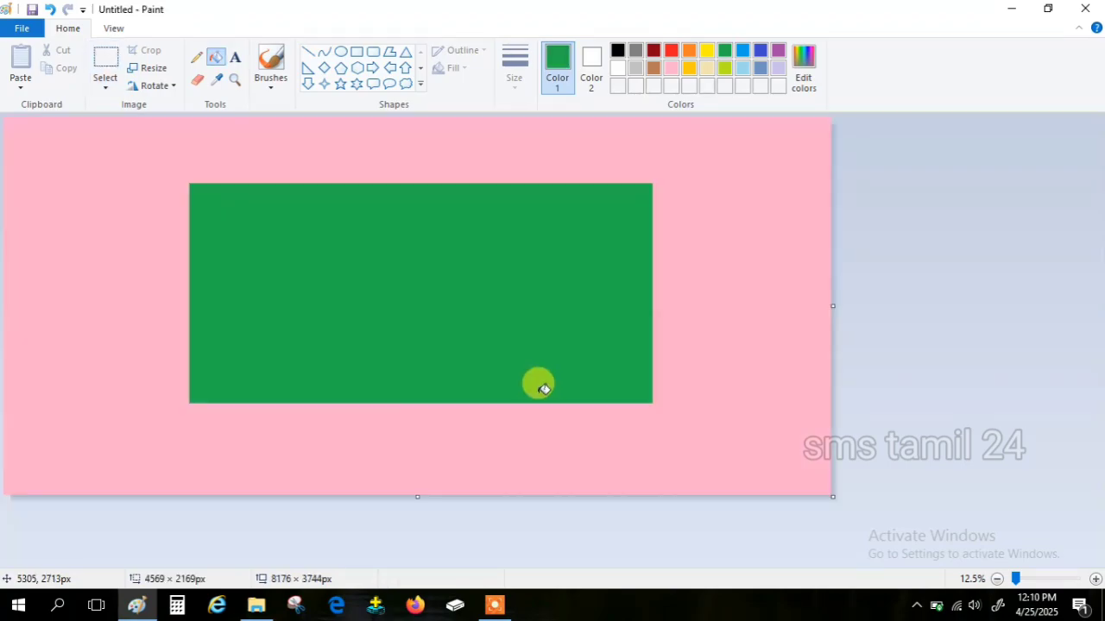
Select a rectangular area of about 4617 × 2209 px around the green rectangle, invert the selection, and delete the pink surroundings
{"action": "left_click", "coordinate": [106, 88]}
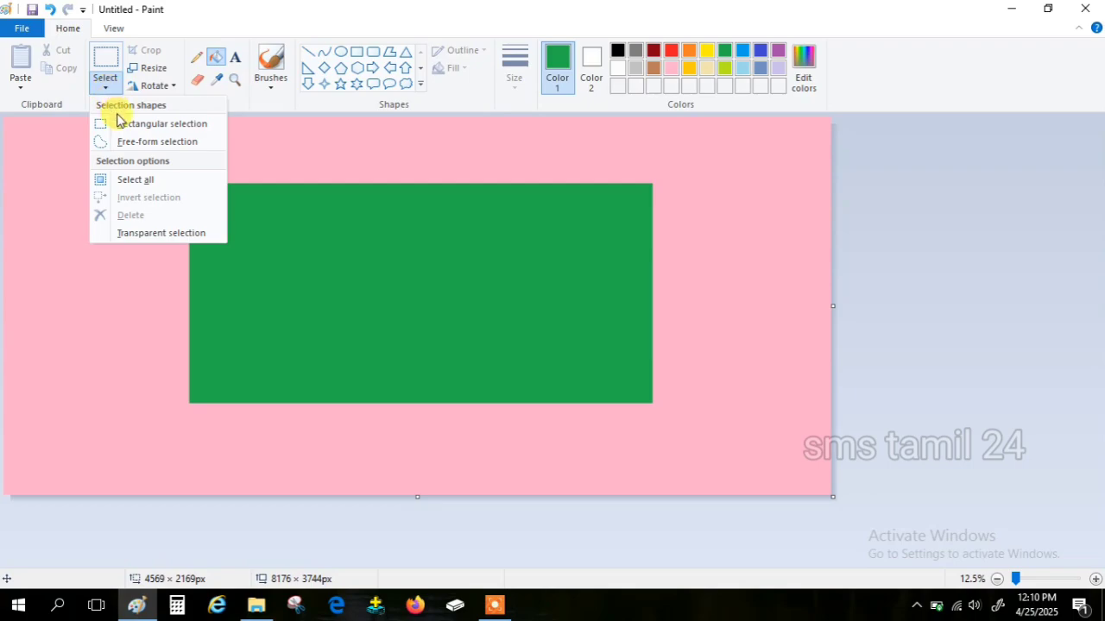
{"action": "left_click", "coordinate": [120, 125]}
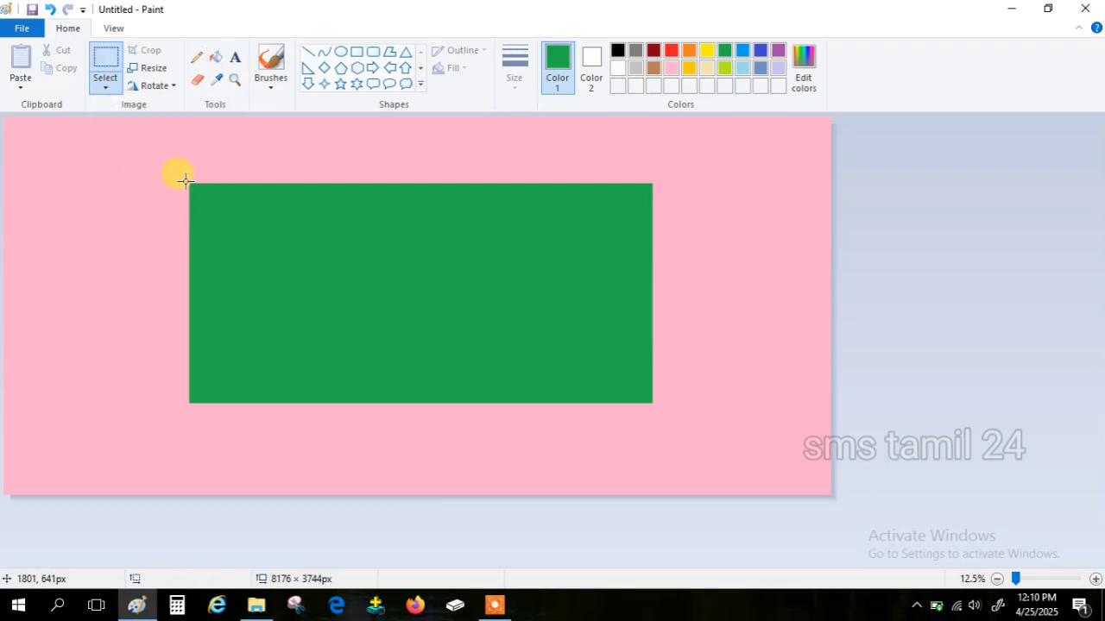
{"action": "left_click_drag", "start_coordinate": [186, 182], "coordinate": [650, 398]}
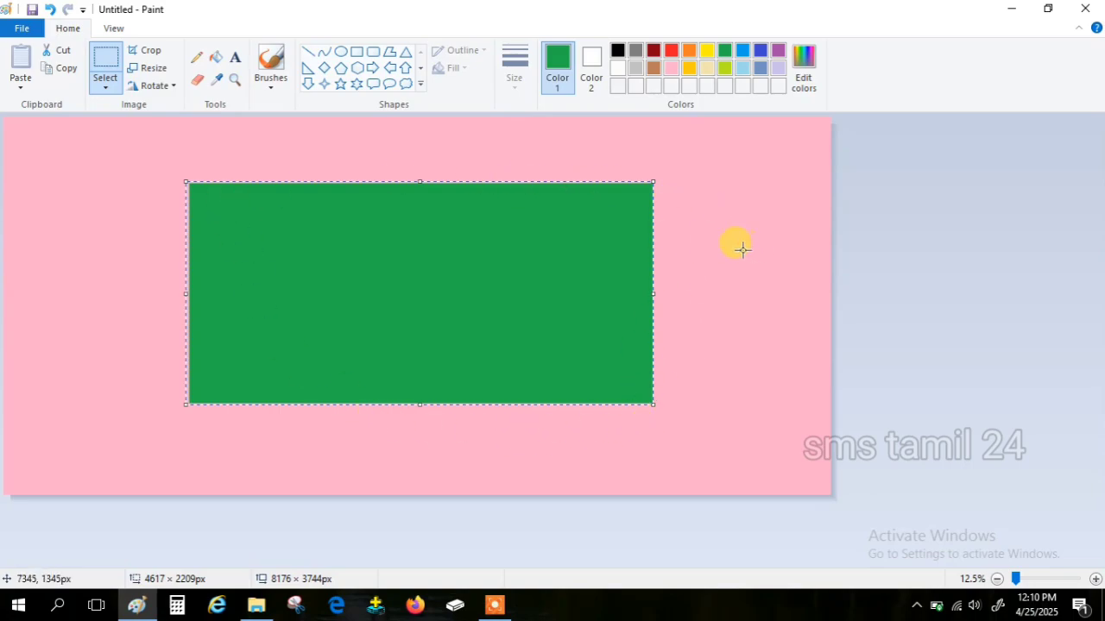
{"action": "left_click", "coordinate": [105, 86]}
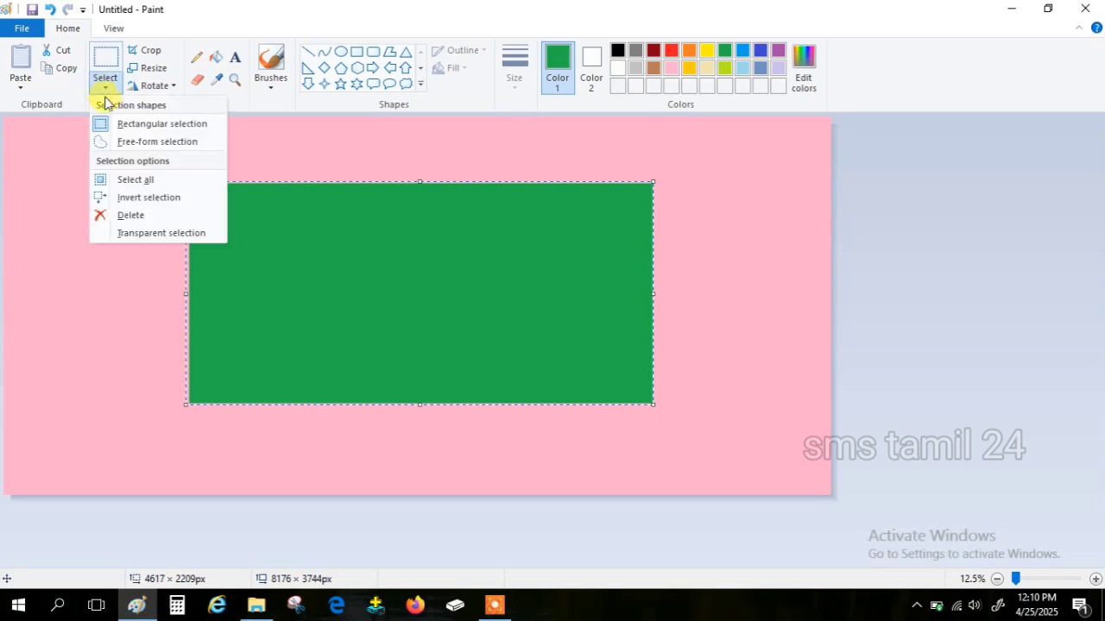
{"action": "left_click", "coordinate": [137, 200]}
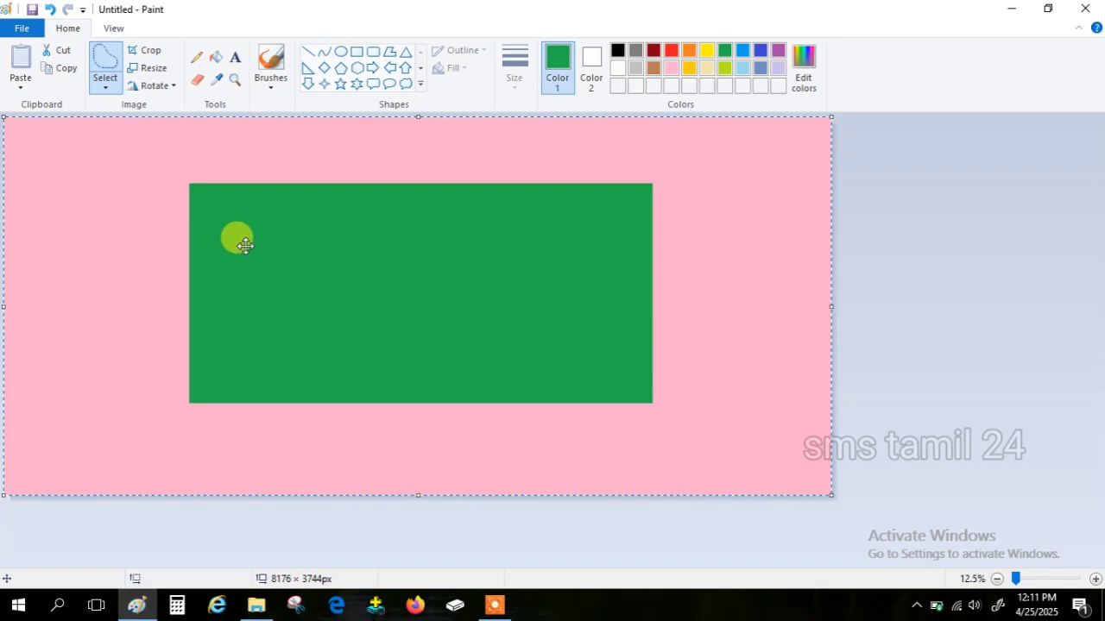
{"action": "right_click", "coordinate": [710, 176]}
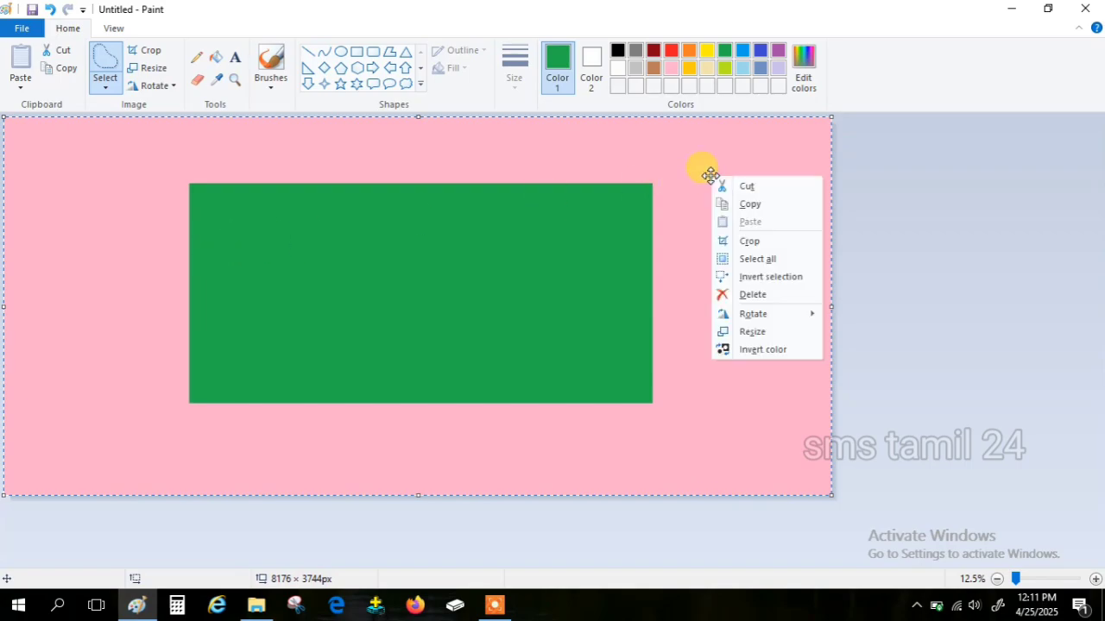
{"action": "left_click", "coordinate": [748, 295]}
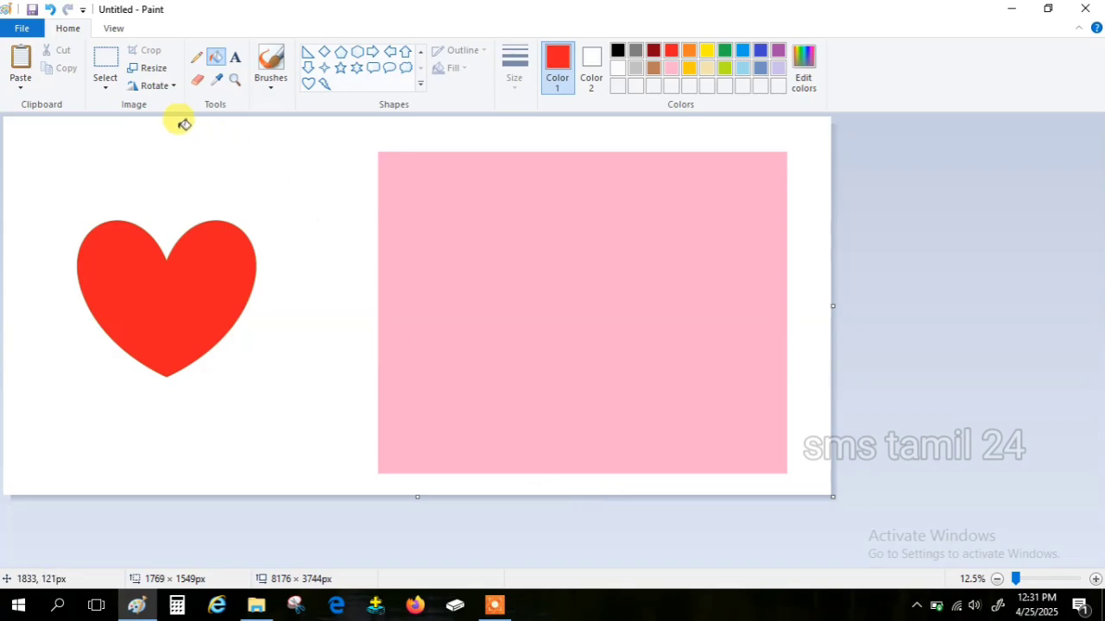
Select a rectangular area of about 2153 × 2009 px around the red heart, move it onto the pink rectangle and back to its original place
{"action": "left_click", "coordinate": [105, 86]}
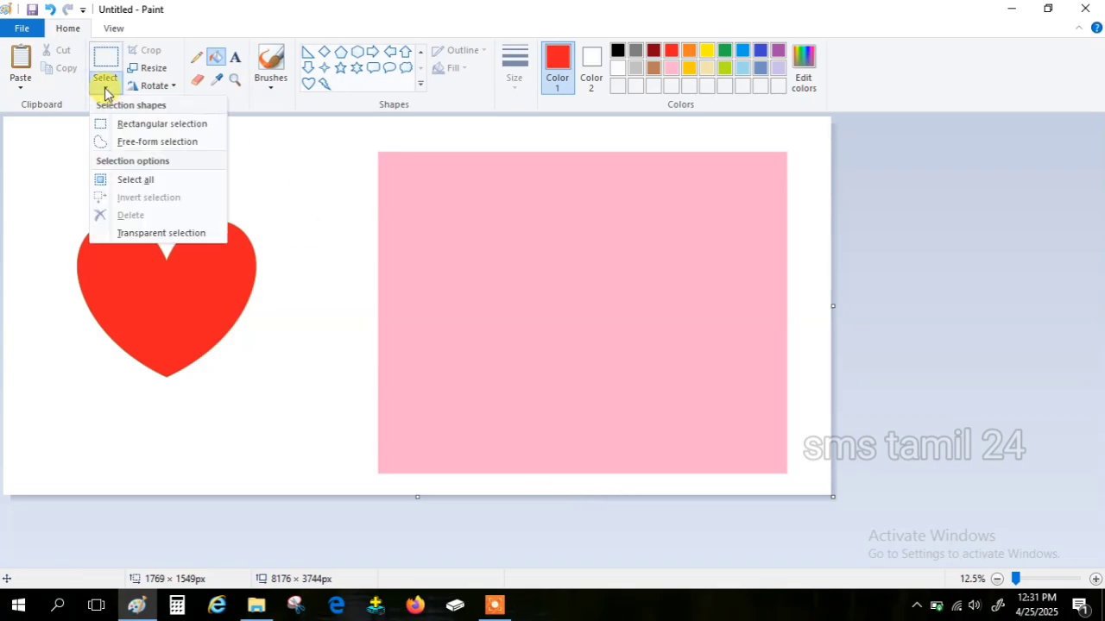
{"action": "left_click", "coordinate": [130, 123]}
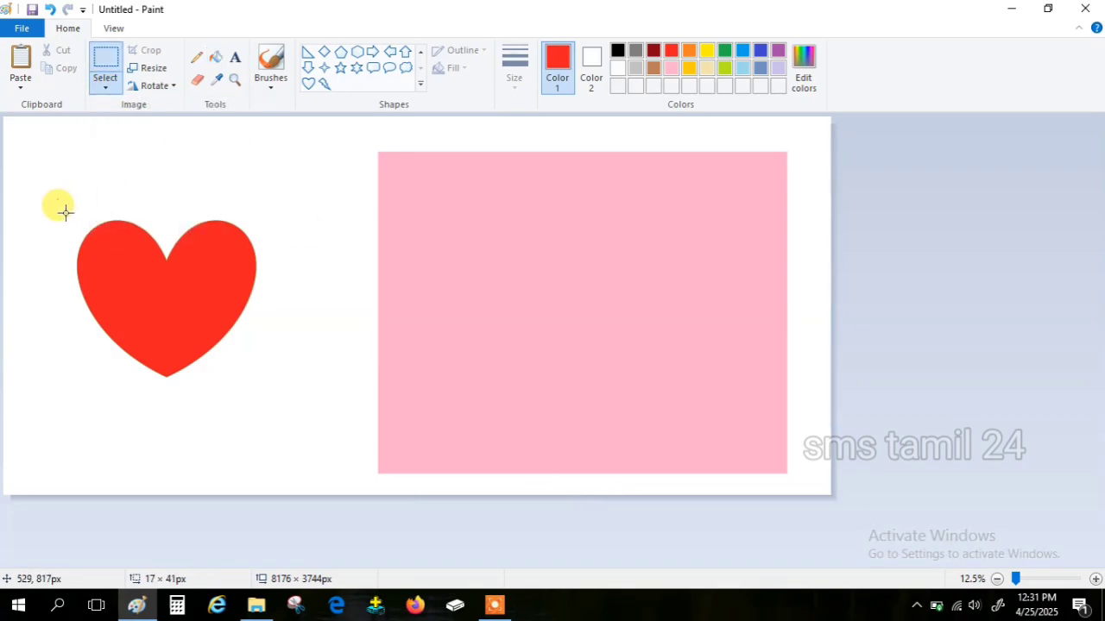
{"action": "left_click_drag", "start_coordinate": [65, 211], "coordinate": [266, 390]}
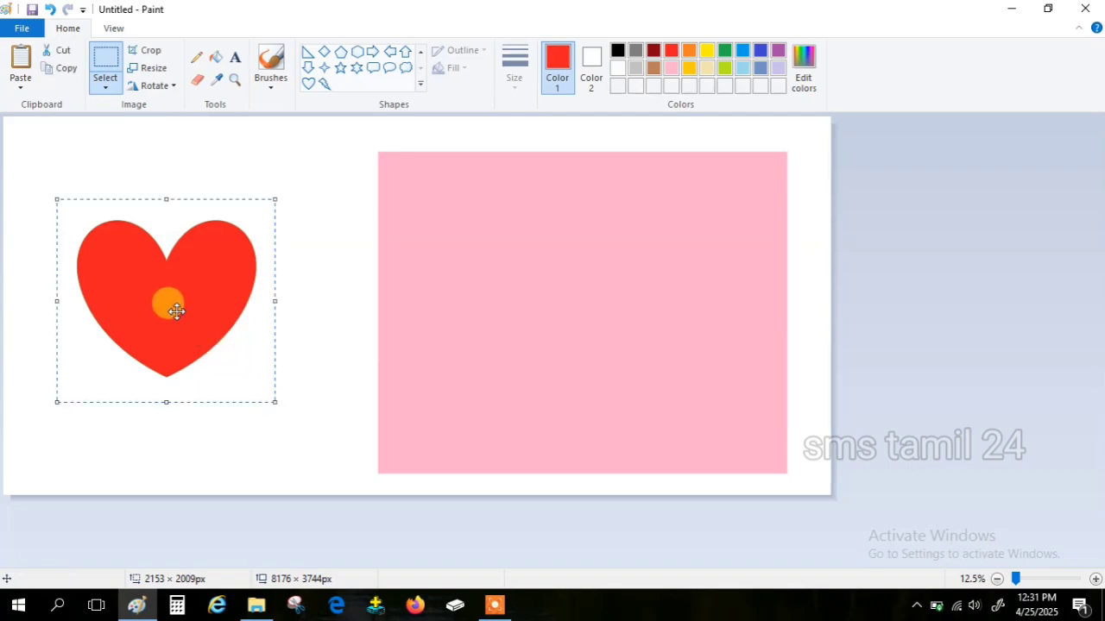
{"action": "left_click", "coordinate": [176, 310]}
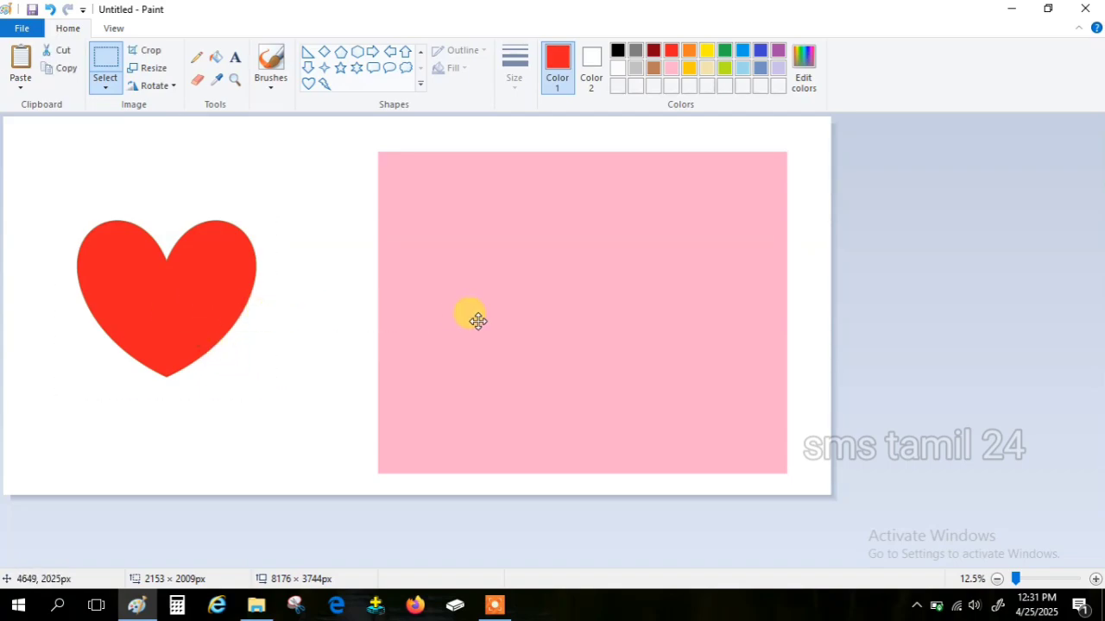
{"action": "left_click_drag", "start_coordinate": [574, 313], "coordinate": [594, 312]}
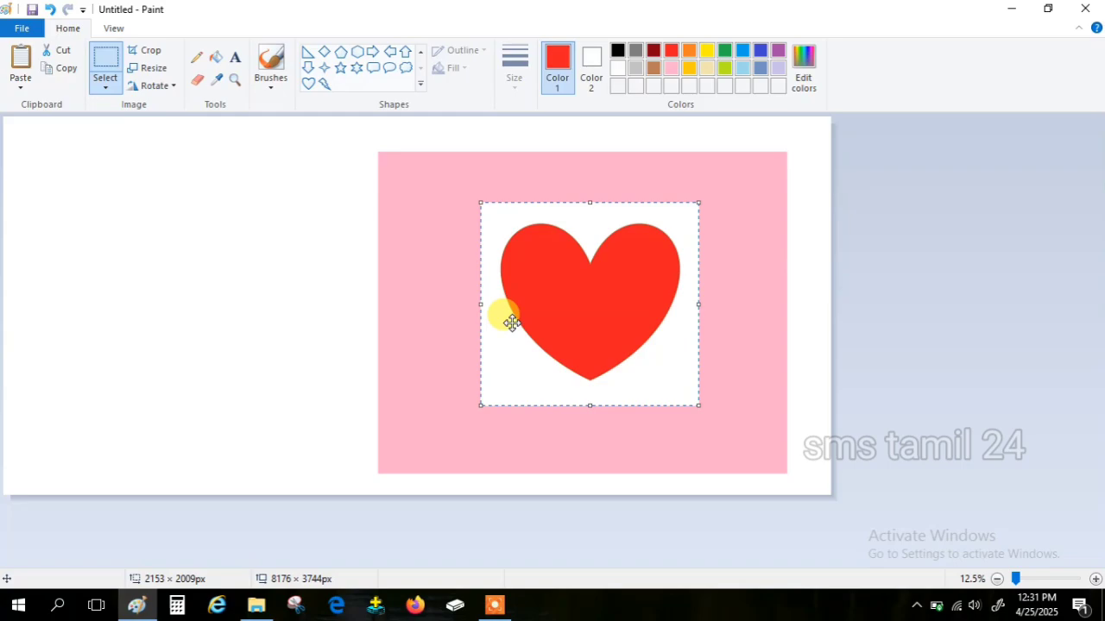
{"action": "left_click_drag", "start_coordinate": [512, 323], "coordinate": [88, 321]}
{"action": "left_click", "coordinate": [605, 569]}
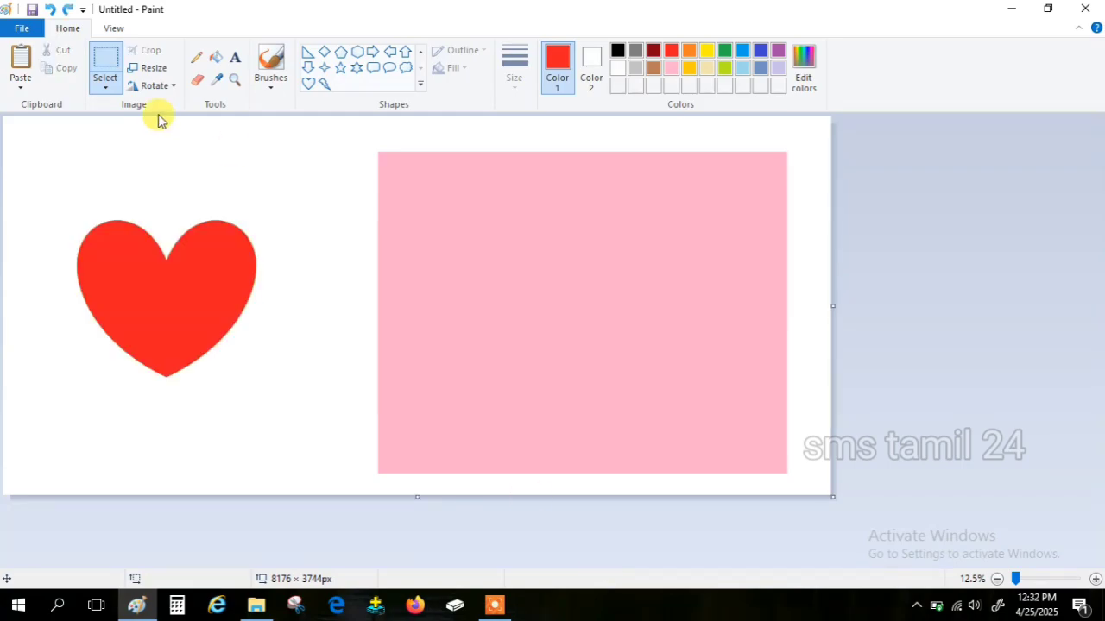
Select a rectangular area of about 2113 × 1977 px around the red heart, enable transparent selection, and move the heart onto the pink rectangle
{"action": "left_click", "coordinate": [104, 94]}
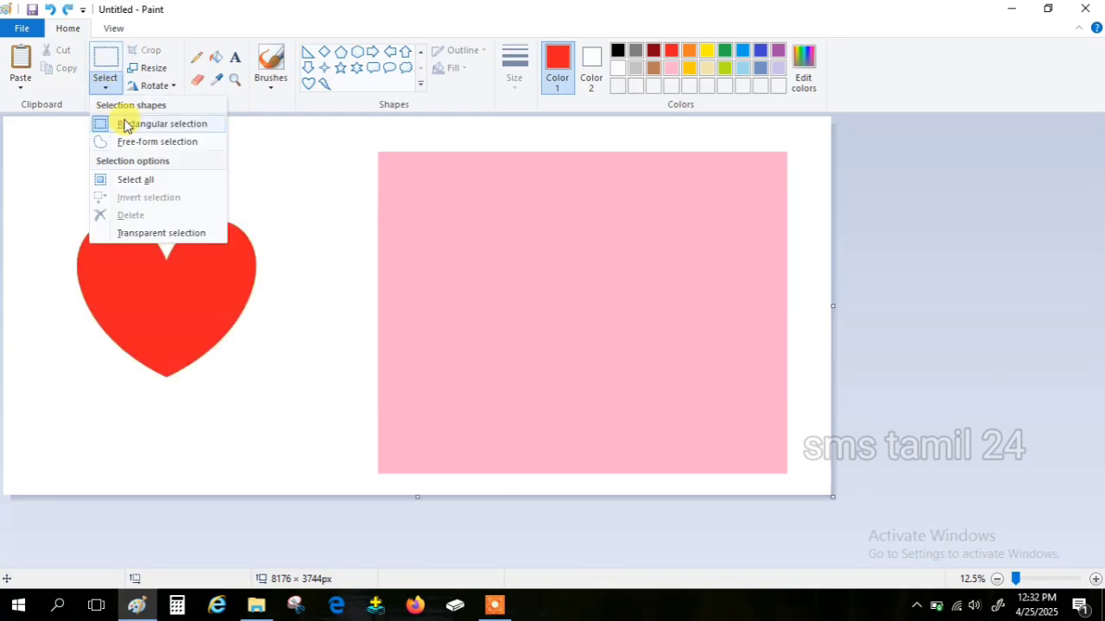
{"action": "left_click", "coordinate": [112, 123]}
{"action": "left_click_drag", "start_coordinate": [59, 196], "coordinate": [273, 394]}
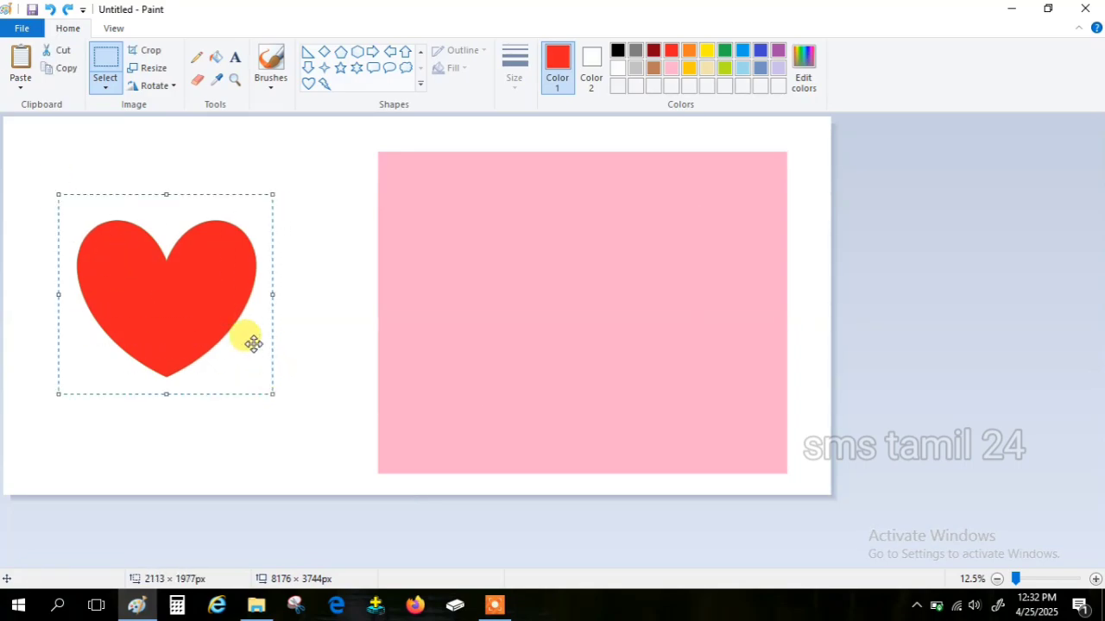
{"action": "left_click", "coordinate": [110, 91]}
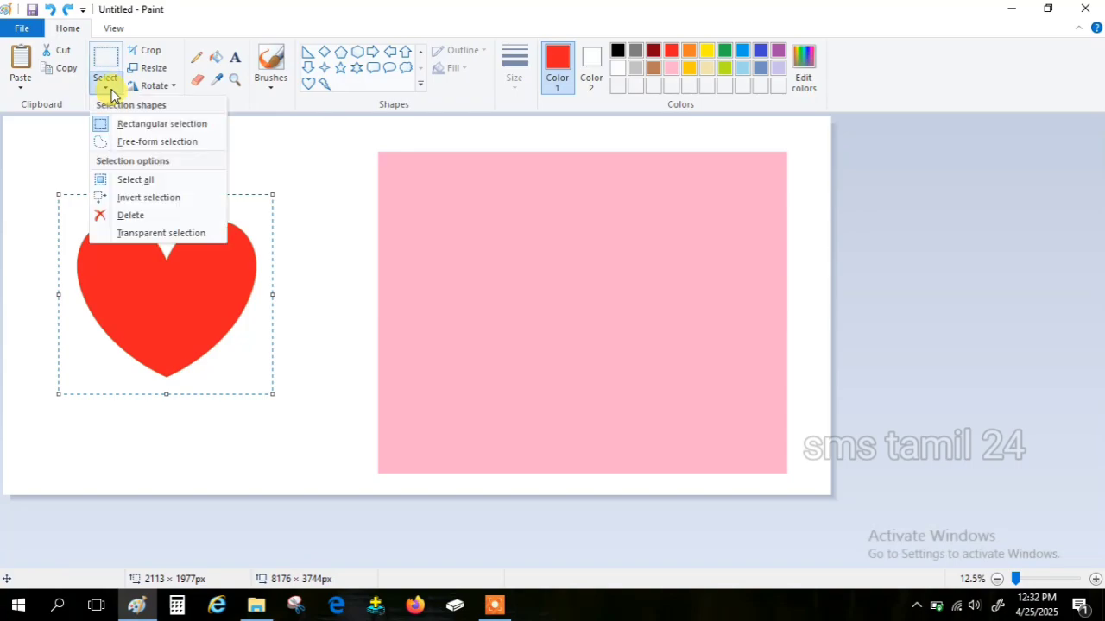
{"action": "left_click", "coordinate": [137, 235]}
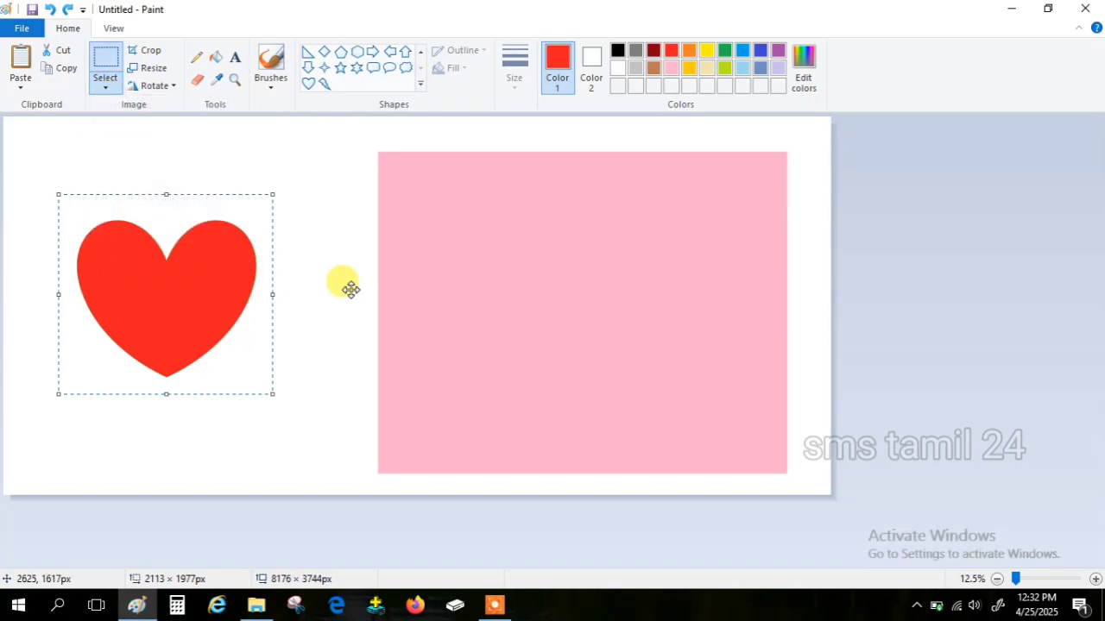
{"action": "left_click_drag", "start_coordinate": [588, 302], "coordinate": [514, 292]}
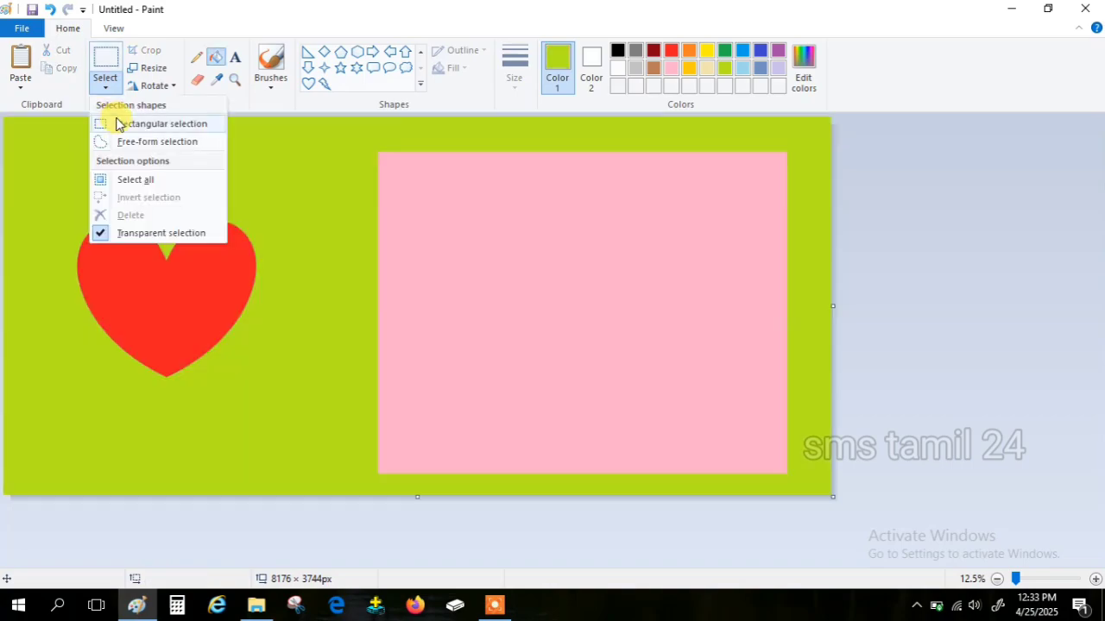
Select a rectangular area of about 2177 × 1993 px around the red heart on the lime background and move it onto the pink rectangle
{"action": "left_click", "coordinate": [111, 120]}
{"action": "left_click", "coordinate": [106, 86]}
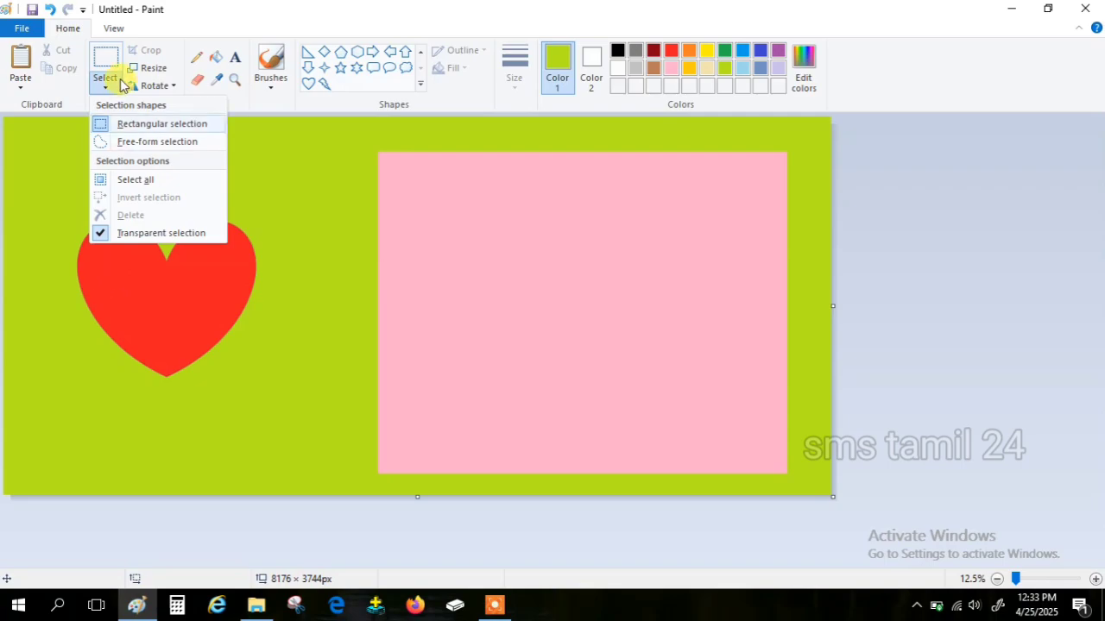
{"action": "left_click", "coordinate": [123, 123]}
{"action": "left_click_drag", "start_coordinate": [56, 197], "coordinate": [276, 397]}
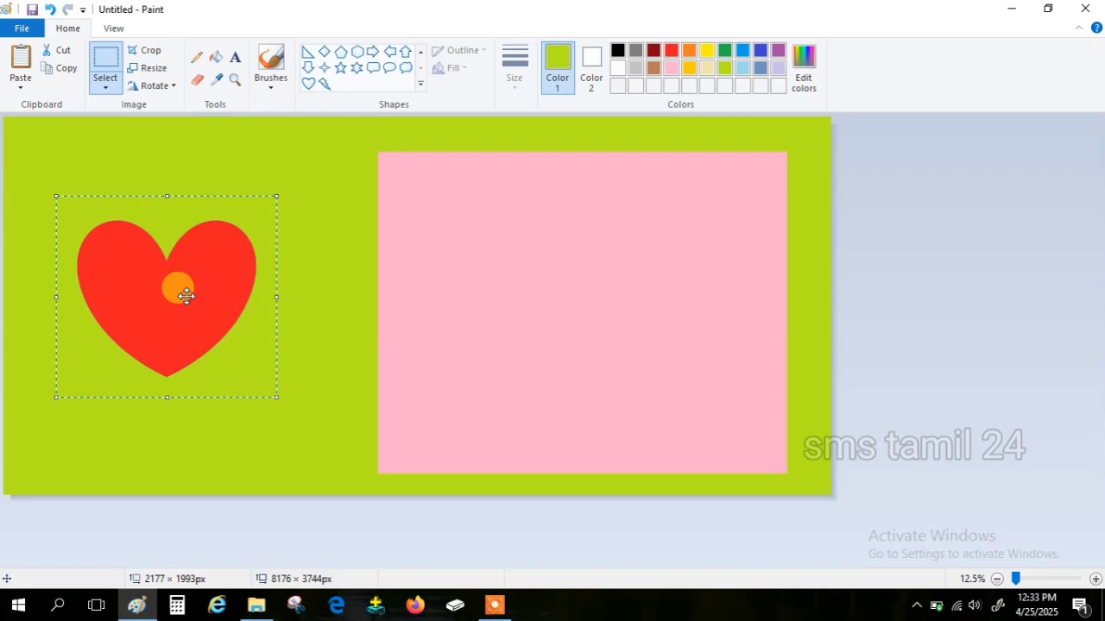
{"action": "left_click_drag", "start_coordinate": [187, 296], "coordinate": [592, 303]}
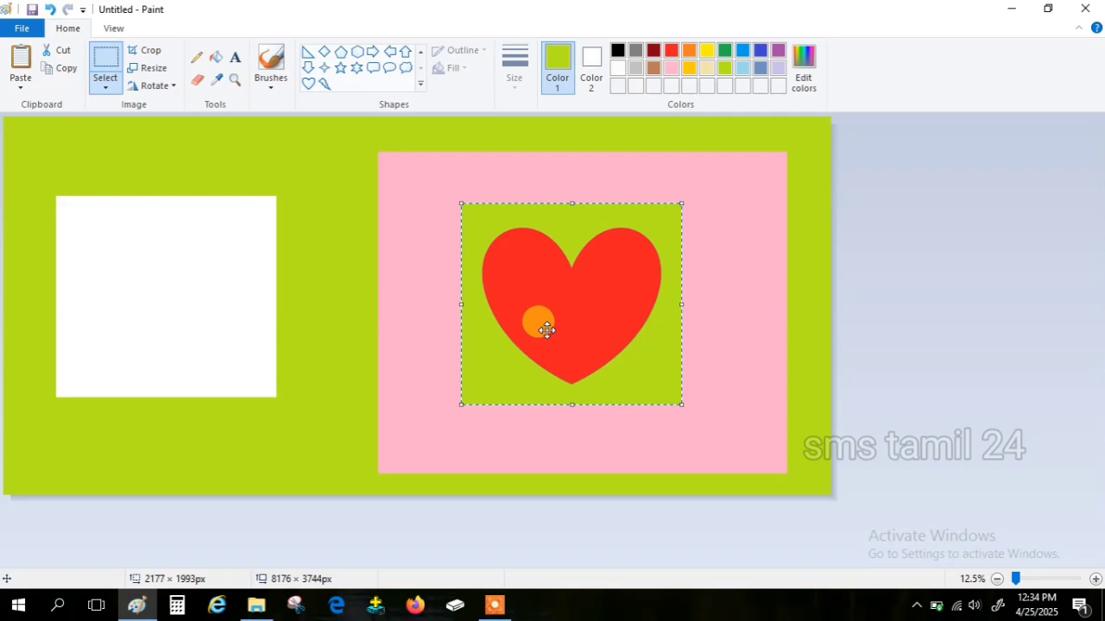
Set Color 2 to lime and return the red heart from the pink rectangle to its original place on the lime background
{"action": "left_click", "coordinate": [590, 69]}
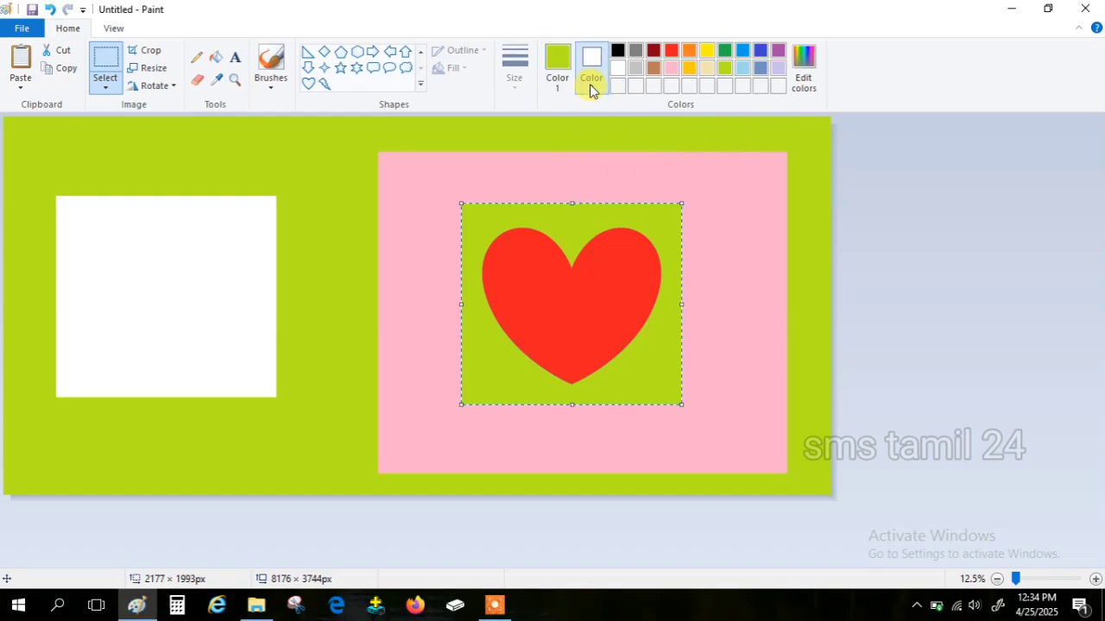
{"action": "left_click", "coordinate": [723, 70]}
{"action": "left_click_drag", "start_coordinate": [518, 325], "coordinate": [113, 319]}
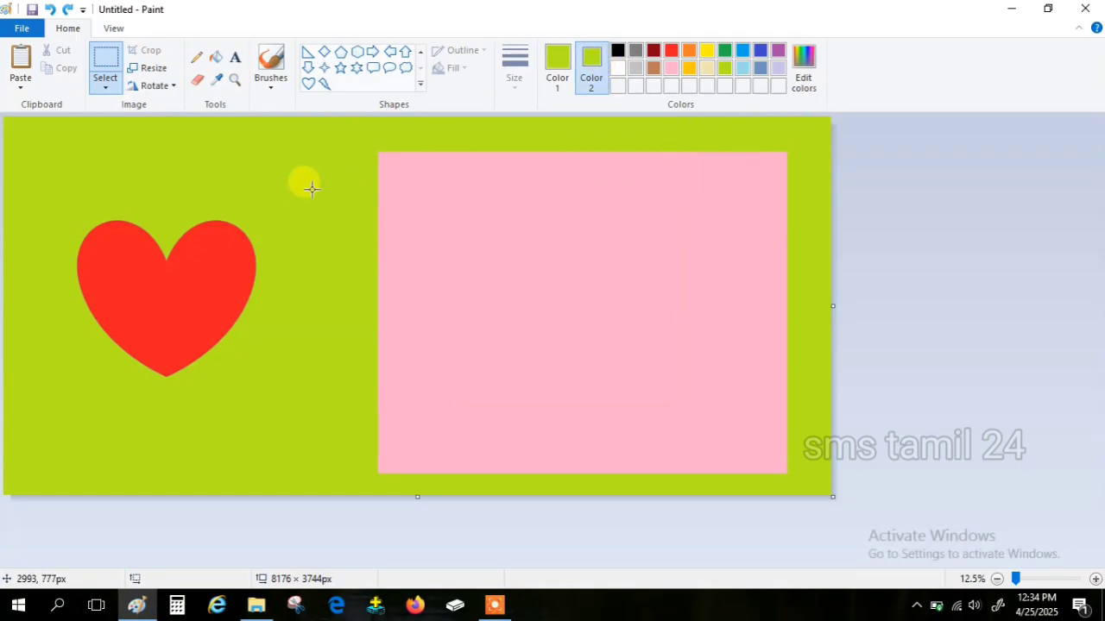
Select a rectangular area of about 2017 × 2001 px around the red heart and move it transparently onto the pink rectangle
{"action": "left_click", "coordinate": [105, 86]}
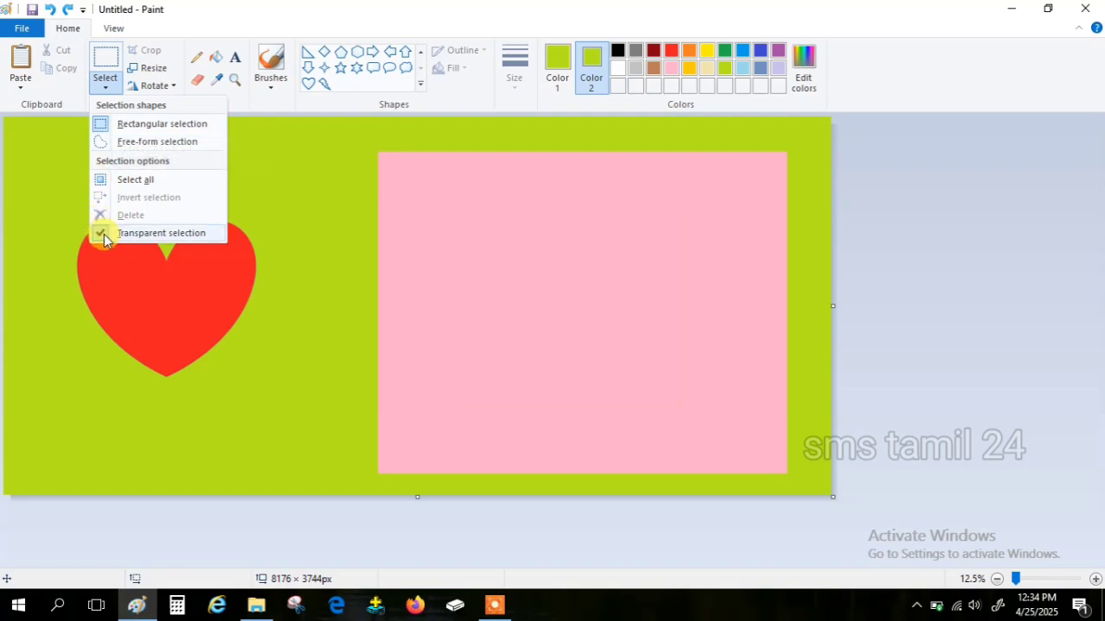
{"action": "left_click", "coordinate": [142, 125]}
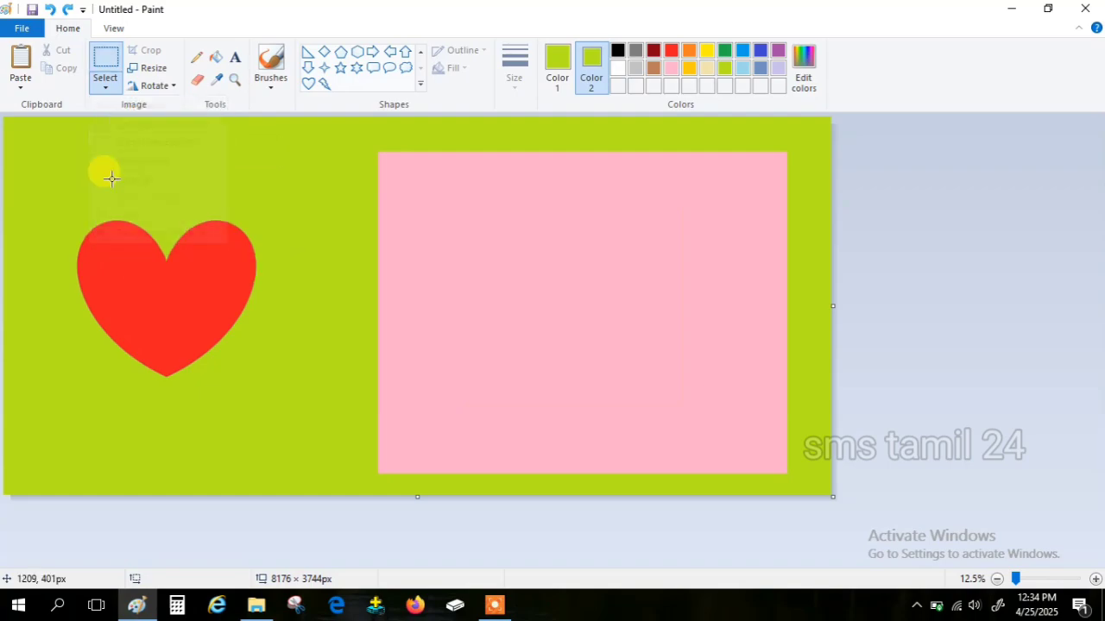
{"action": "left_click_drag", "start_coordinate": [61, 202], "coordinate": [267, 393]}
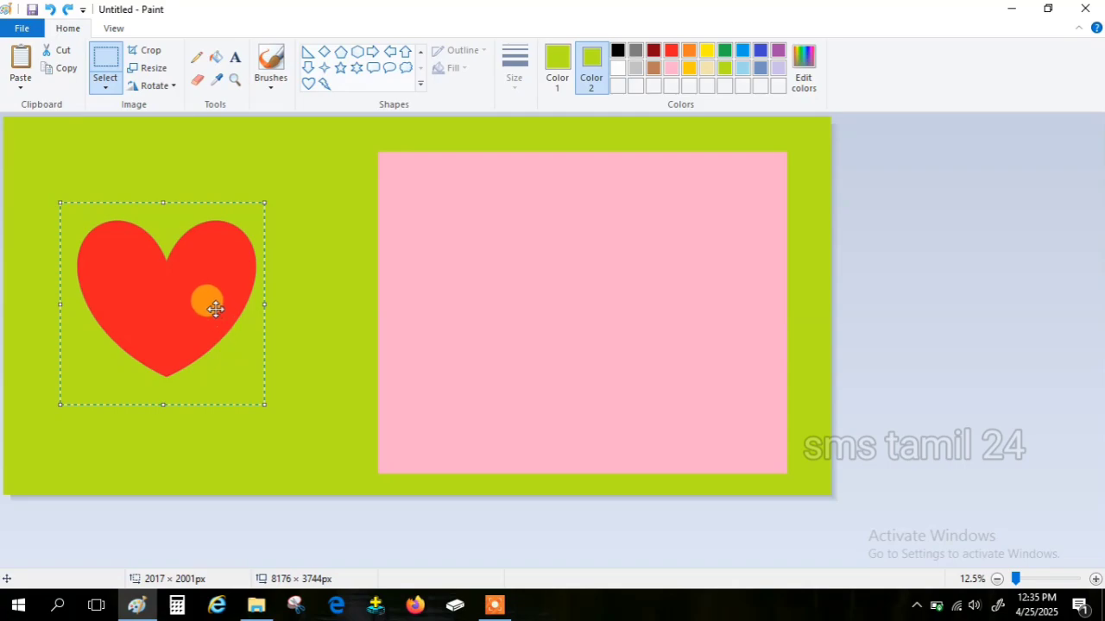
{"action": "left_click_drag", "start_coordinate": [263, 308], "coordinate": [606, 311]}
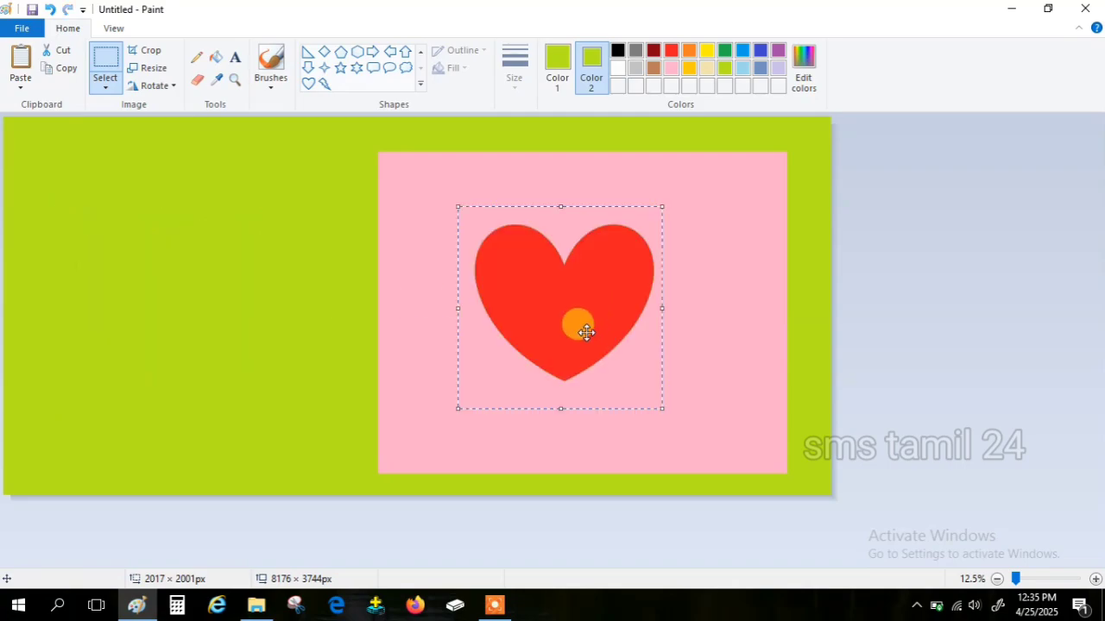